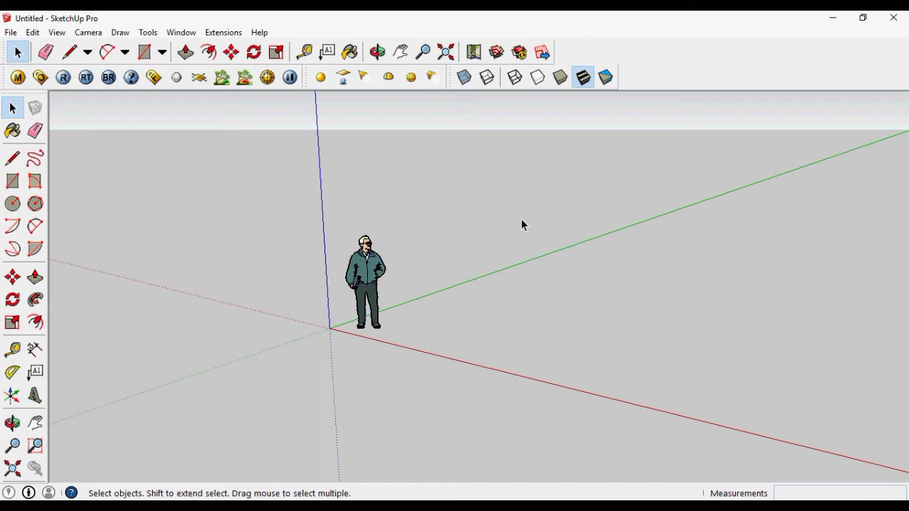
- Confirm the model's length units are Decimal millimetres in Model Info
{"action": "middle_click_drag", "start_coordinate": [521, 224], "coordinate": [422, 338]}
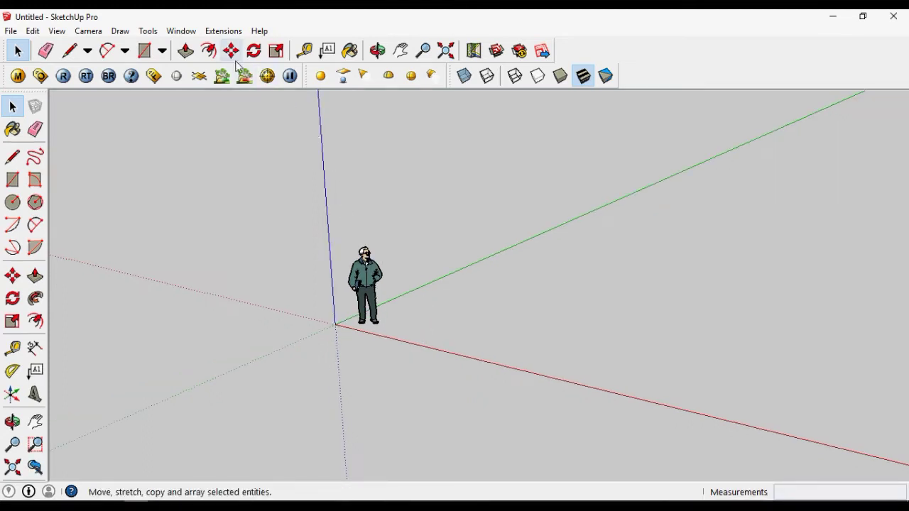
{"action": "left_click", "coordinate": [180, 31]}
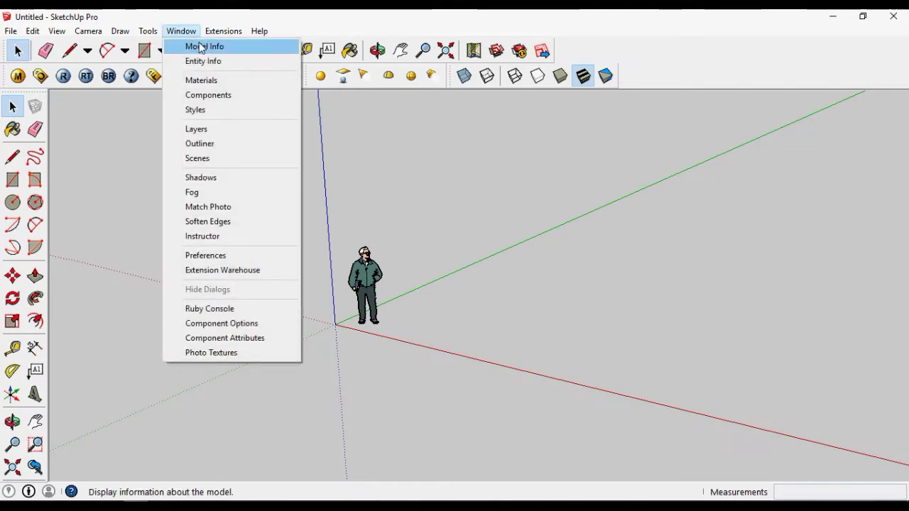
{"action": "left_click", "coordinate": [200, 45]}
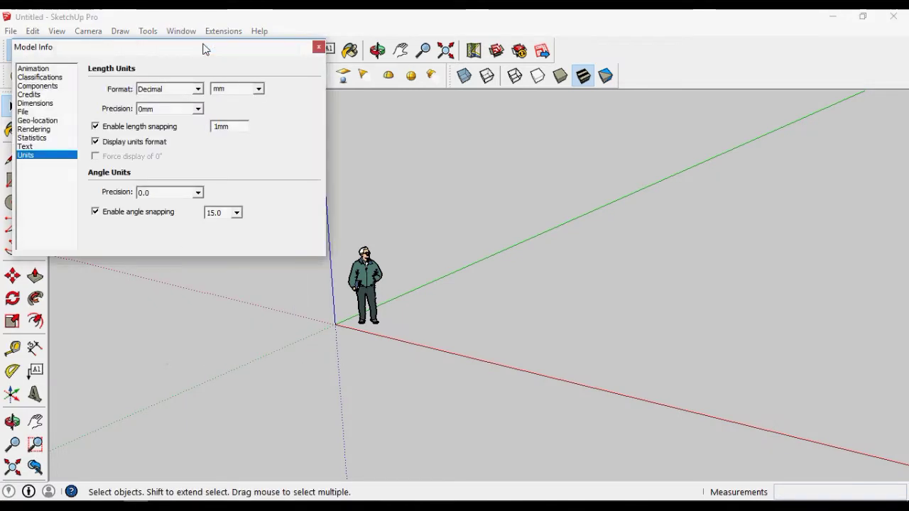
{"action": "left_click", "coordinate": [197, 91]}
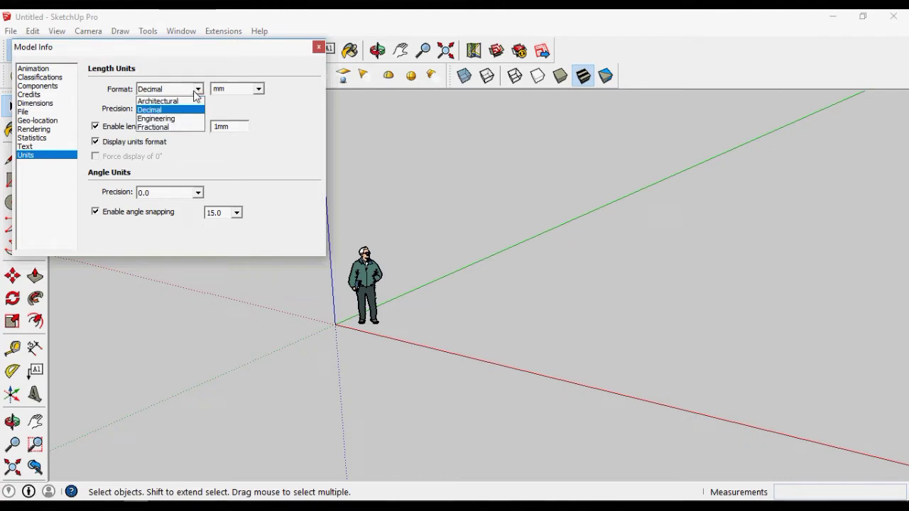
{"action": "left_click", "coordinate": [174, 109]}
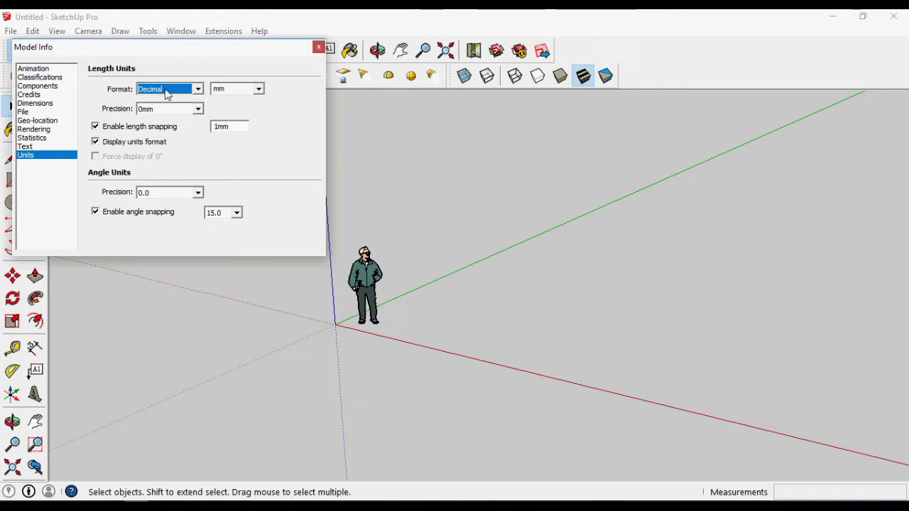
{"action": "left_click", "coordinate": [243, 89]}
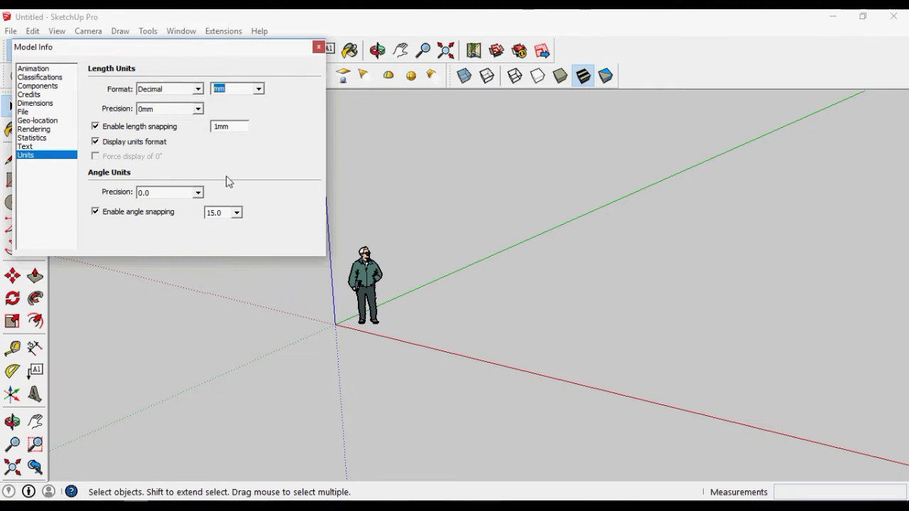
{"action": "left_click", "coordinate": [319, 46]}
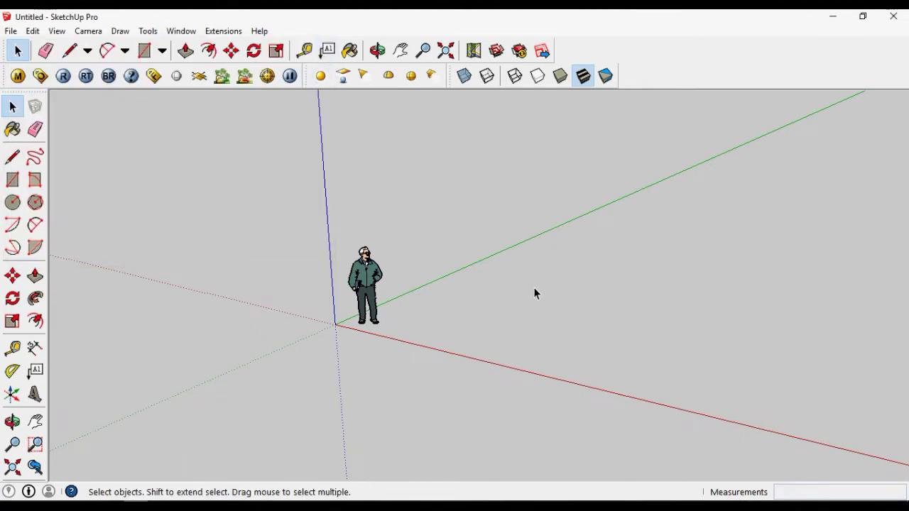
- Import Ground Floor.dwg with the import units kept at Millimeters
{"action": "scroll", "coordinate": [468, 292], "scroll_direction": "down", "scroll_amount": 1}
{"action": "scroll", "coordinate": [502, 325], "scroll_direction": "up", "scroll_amount": 1}
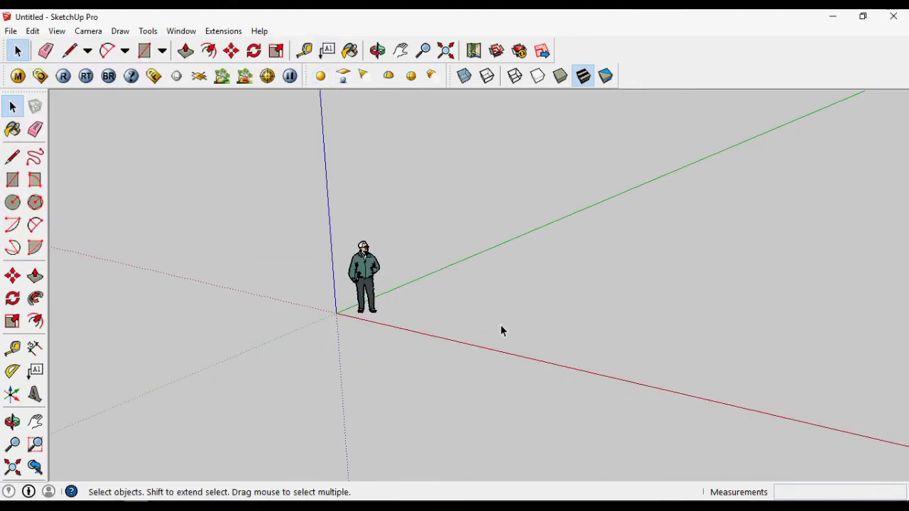
{"action": "middle_click_drag", "start_coordinate": [499, 326], "coordinate": [519, 362]}
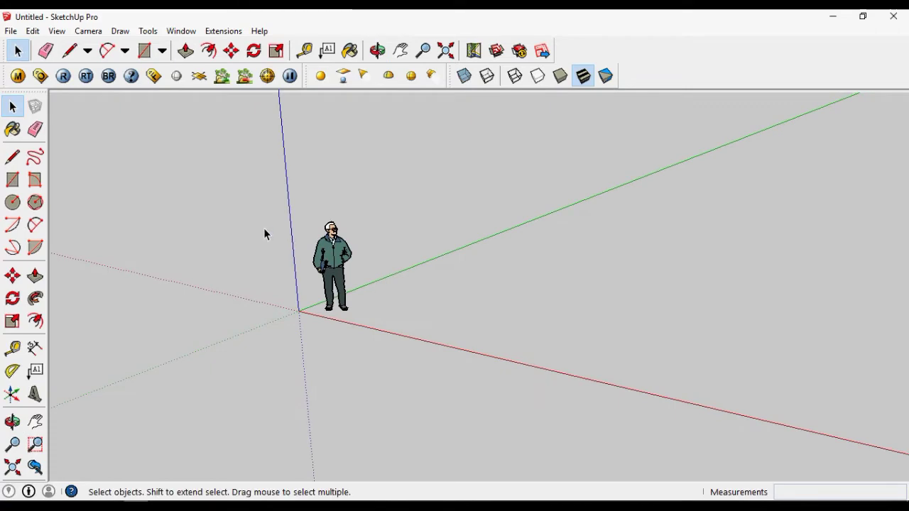
{"action": "left_click", "coordinate": [11, 30]}
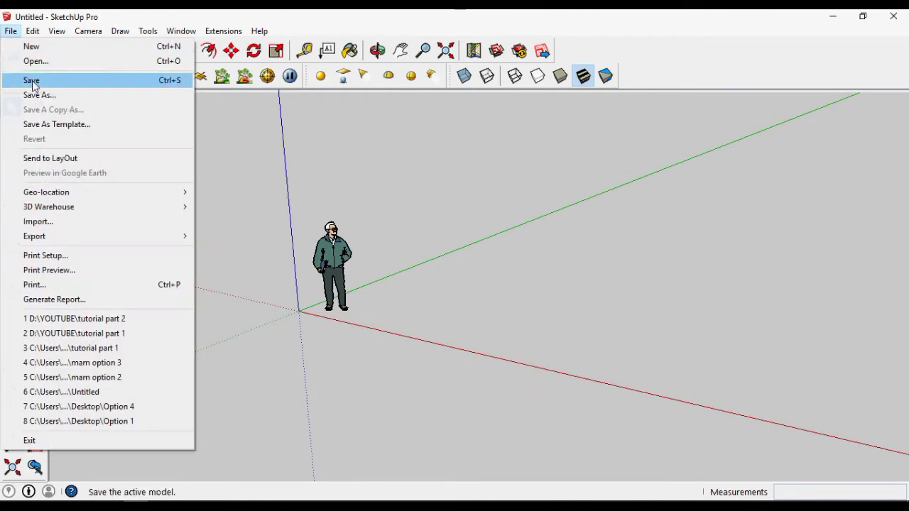
{"action": "left_click", "coordinate": [91, 221]}
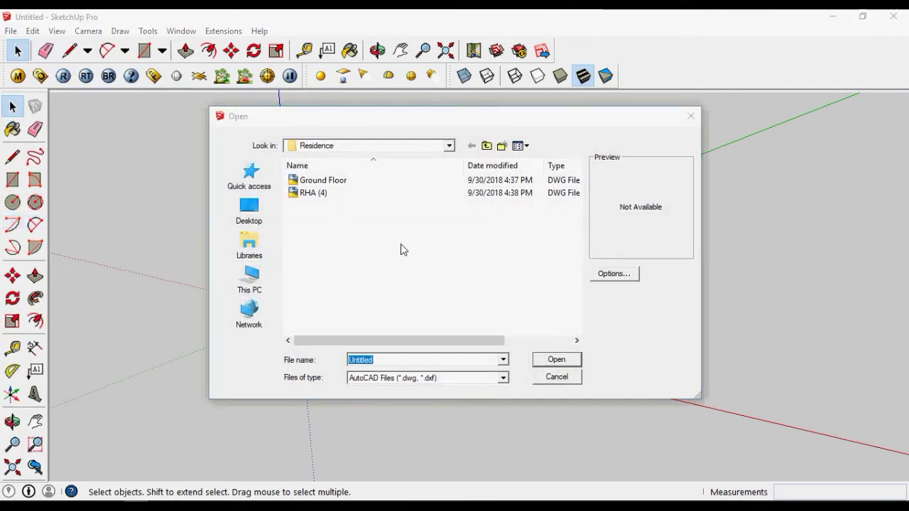
{"action": "left_click", "coordinate": [348, 184]}
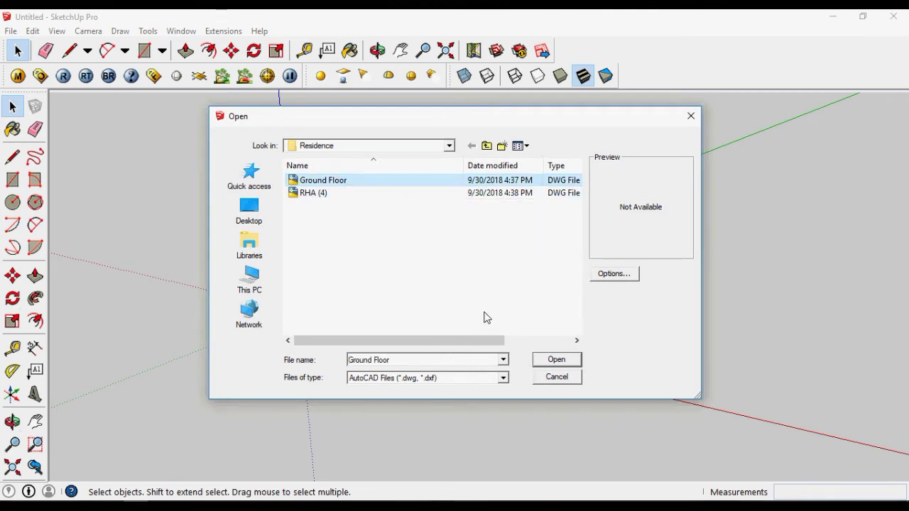
{"action": "left_click", "coordinate": [619, 279]}
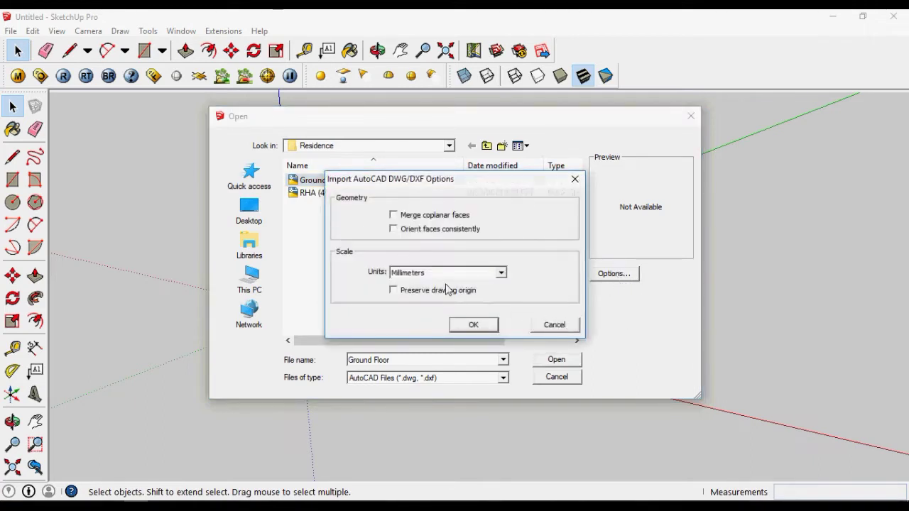
{"action": "left_click", "coordinate": [453, 275]}
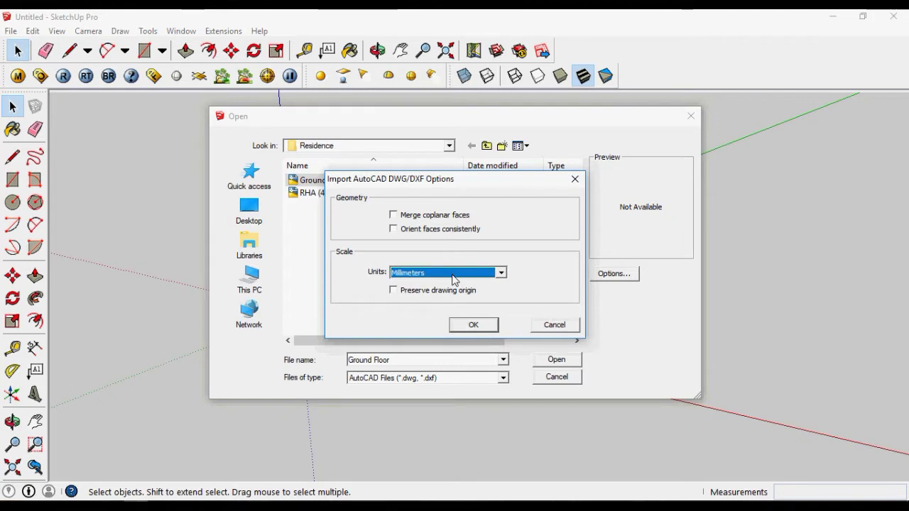
{"action": "left_click", "coordinate": [454, 276]}
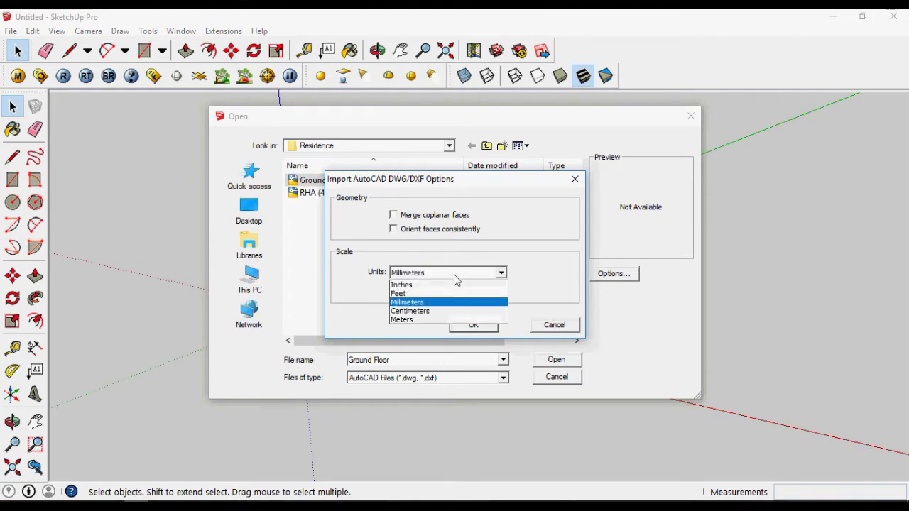
{"action": "left_click", "coordinate": [455, 277]}
{"action": "left_click", "coordinate": [472, 324]}
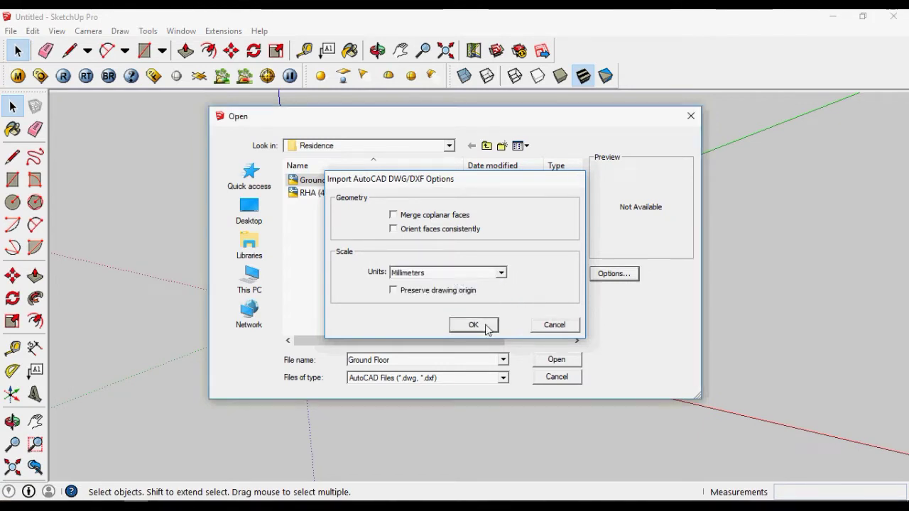
{"action": "left_click", "coordinate": [574, 360]}
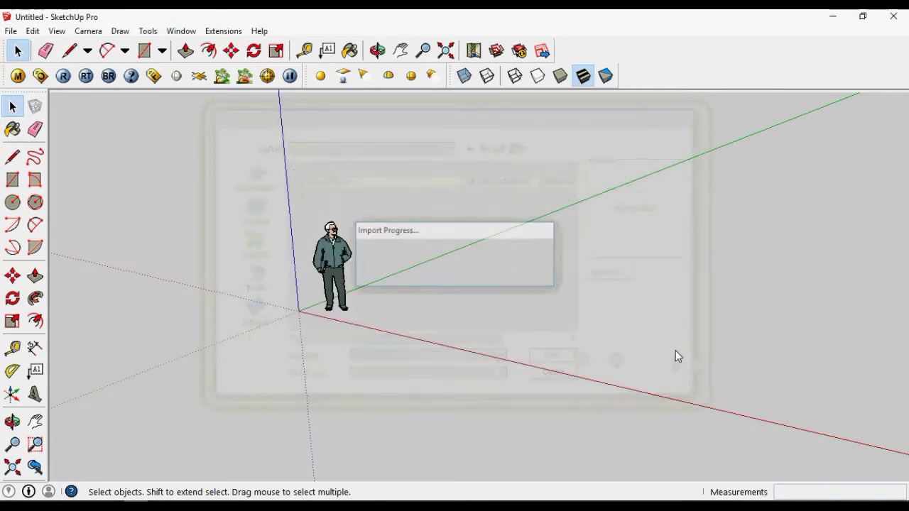
- Dismiss the import results and orbit and zoom to view the imported plan from above
{"action": "left_click", "coordinate": [526, 360]}
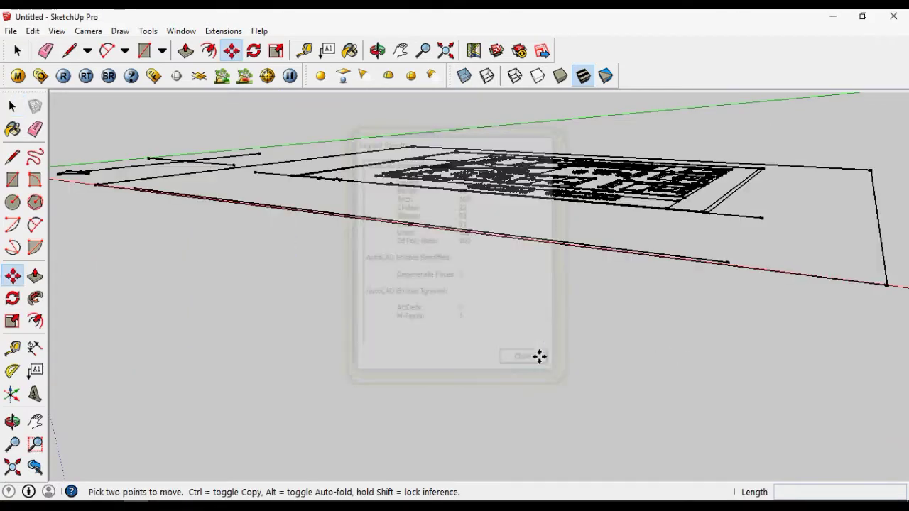
{"action": "mouse_move", "coordinate": [544, 241]}
{"action": "middle_mouse_down"}
{"action": "mouse_move", "coordinate": [539, 217]}
{"action": "mouse_move", "coordinate": [582, 294]}
{"action": "middle_mouse_up"}
{"action": "left_click_drag", "start_coordinate": [582, 294], "coordinate": [631, 383]}
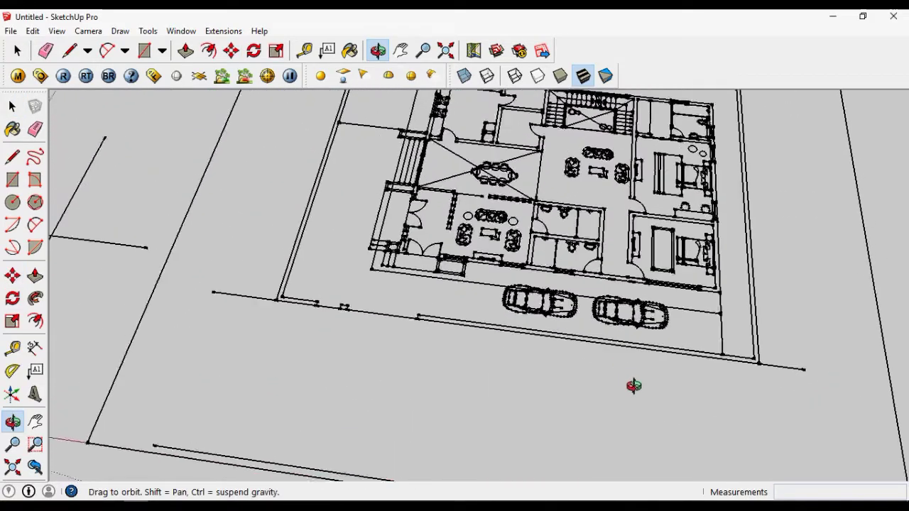
{"action": "key", "text": "m"}
{"action": "key", "text": "space"}
{"action": "scroll", "coordinate": [429, 307], "scroll_direction": "down", "scroll_amount": 3}
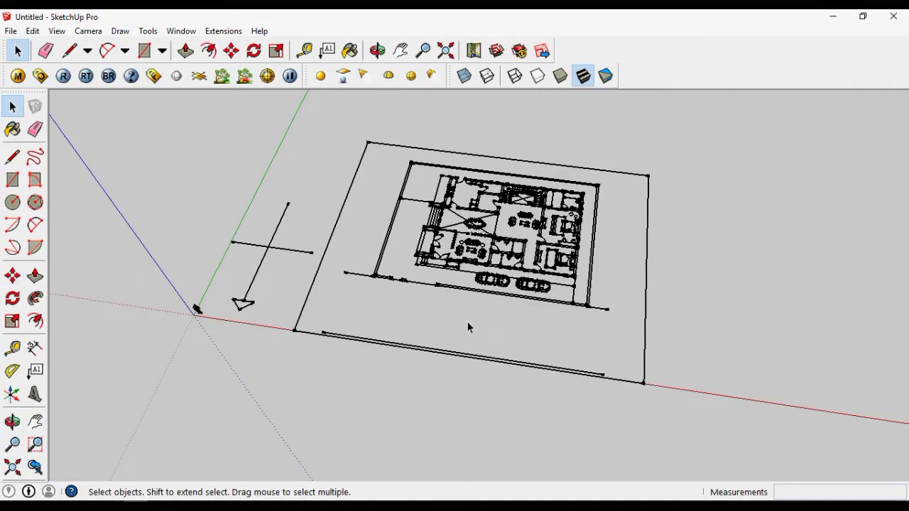
{"action": "mouse_move", "coordinate": [542, 343]}
{"action": "middle_mouse_down"}
{"action": "mouse_move", "coordinate": [538, 253]}
{"action": "mouse_move", "coordinate": [588, 305]}
{"action": "mouse_move", "coordinate": [594, 326]}
{"action": "mouse_move", "coordinate": [508, 307]}
{"action": "middle_mouse_up"}
{"action": "scroll", "coordinate": [508, 307], "scroll_direction": "up", "scroll_amount": 3}
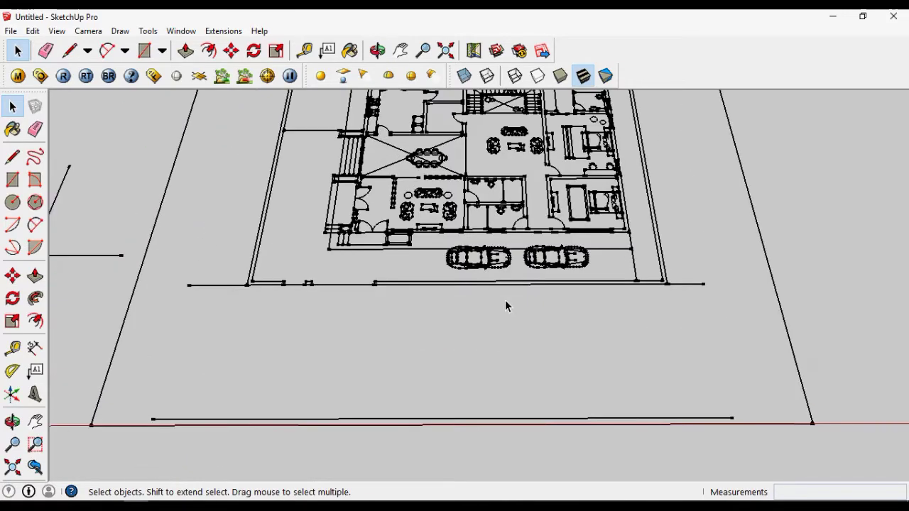
{"action": "scroll", "coordinate": [505, 301], "scroll_direction": "down", "scroll_amount": 3}
{"action": "scroll", "coordinate": [504, 300], "scroll_direction": "down", "scroll_amount": 2}
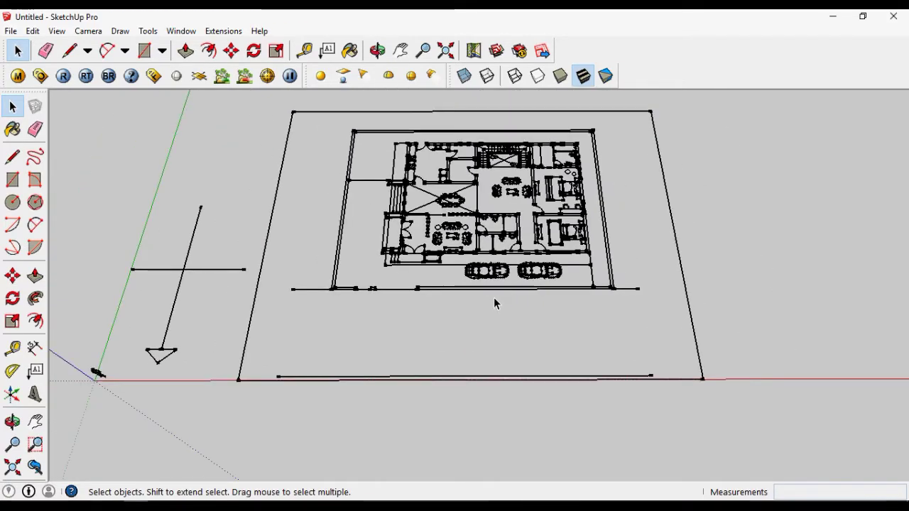
{"action": "mouse_move", "coordinate": [493, 297]}
{"action": "middle_mouse_down"}
{"action": "mouse_move", "coordinate": [496, 319]}
{"action": "mouse_move", "coordinate": [497, 305]}
{"action": "middle_mouse_up"}
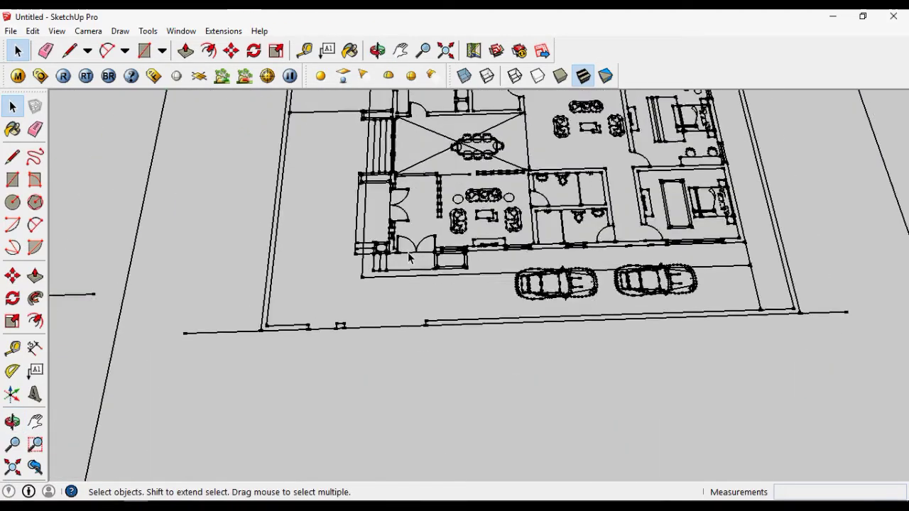
{"action": "scroll", "coordinate": [376, 259], "scroll_direction": "up", "scroll_amount": 3}
{"action": "scroll", "coordinate": [376, 259], "scroll_direction": "up", "scroll_amount": 3}
{"action": "scroll", "coordinate": [376, 259], "scroll_direction": "up", "scroll_amount": 2}
{"action": "mouse_move", "coordinate": [386, 280]}
{"action": "middle_mouse_down"}
{"action": "mouse_move", "coordinate": [396, 296]}
{"action": "mouse_move", "coordinate": [428, 176]}
{"action": "middle_mouse_up"}
{"action": "scroll", "coordinate": [428, 176], "scroll_direction": "down", "scroll_amount": 2}
{"action": "scroll", "coordinate": [420, 420], "scroll_direction": "up", "scroll_amount": 2}
{"action": "scroll", "coordinate": [420, 420], "scroll_direction": "up", "scroll_amount": 2}
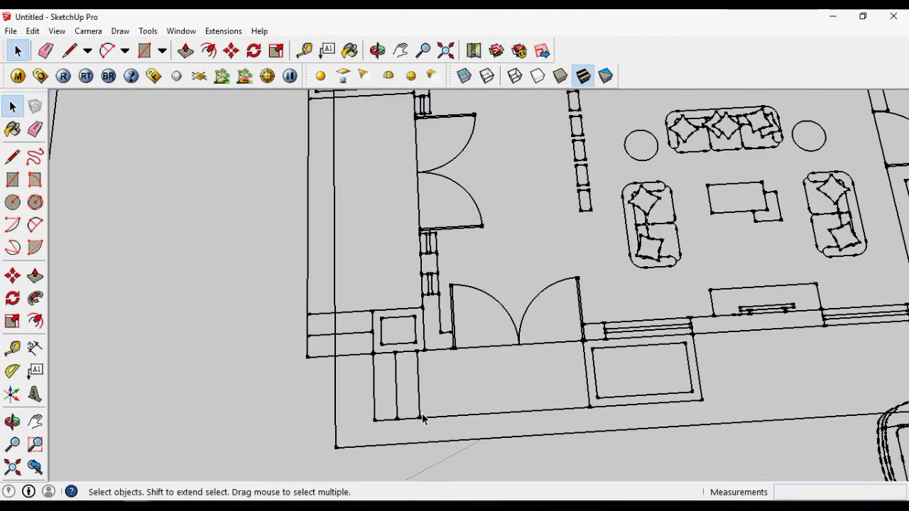
{"action": "scroll", "coordinate": [419, 420], "scroll_direction": "up", "scroll_amount": 2}
{"action": "scroll", "coordinate": [419, 421], "scroll_direction": "up", "scroll_amount": 2}
{"action": "scroll", "coordinate": [420, 420], "scroll_direction": "up", "scroll_amount": 1}
- Measure a wall's thickness with Tape Measure, confirming it is 300 mm
{"action": "key", "text": "t"}
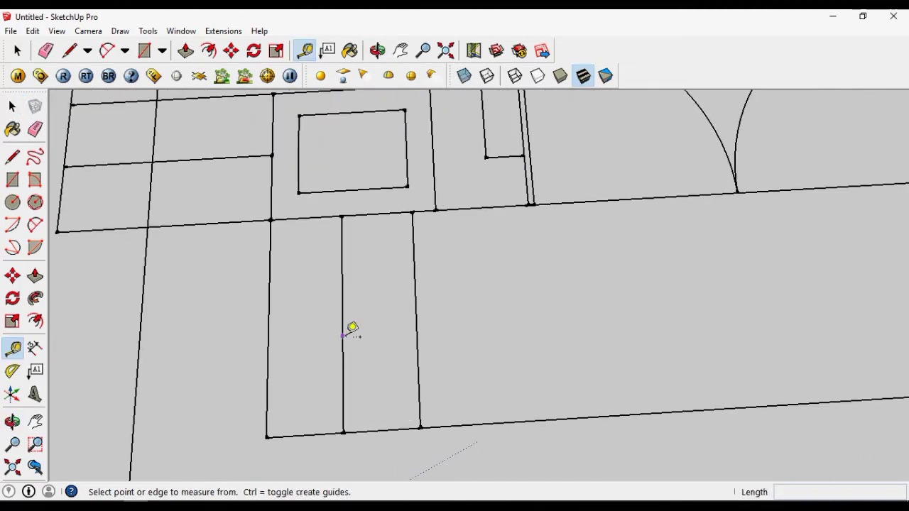
{"action": "left_click", "coordinate": [343, 331]}
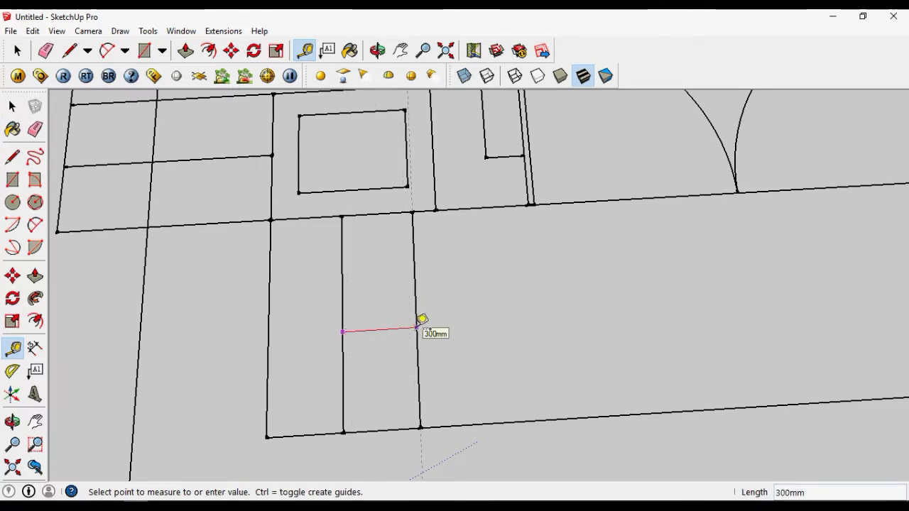
{"action": "left_click", "coordinate": [418, 327]}
{"action": "scroll", "coordinate": [422, 319], "scroll_direction": "down", "scroll_amount": 2}
{"action": "scroll", "coordinate": [383, 277], "scroll_direction": "down", "scroll_amount": 2}
{"action": "scroll", "coordinate": [391, 287], "scroll_direction": "down", "scroll_amount": 2}
{"action": "scroll", "coordinate": [412, 294], "scroll_direction": "down", "scroll_amount": 1}
{"action": "key", "text": "space"}
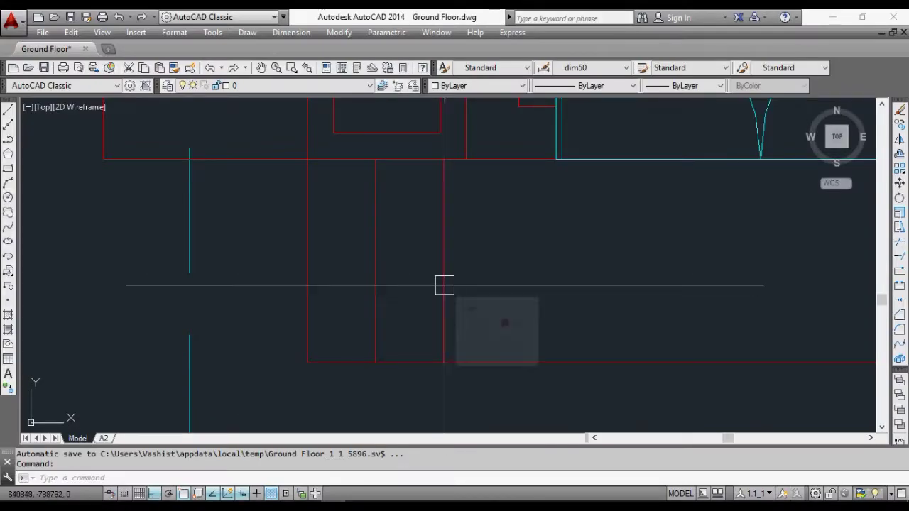
- In AutoCAD, check the same wall with an aligned dimension (DAL), then cancel it before placing
{"action": "scroll", "coordinate": [414, 304], "scroll_direction": "down", "scroll_amount": 3}
{"action": "scroll", "coordinate": [412, 259], "scroll_direction": "up", "scroll_amount": 2}
{"action": "scroll", "coordinate": [433, 243], "scroll_direction": "up", "scroll_amount": 1}
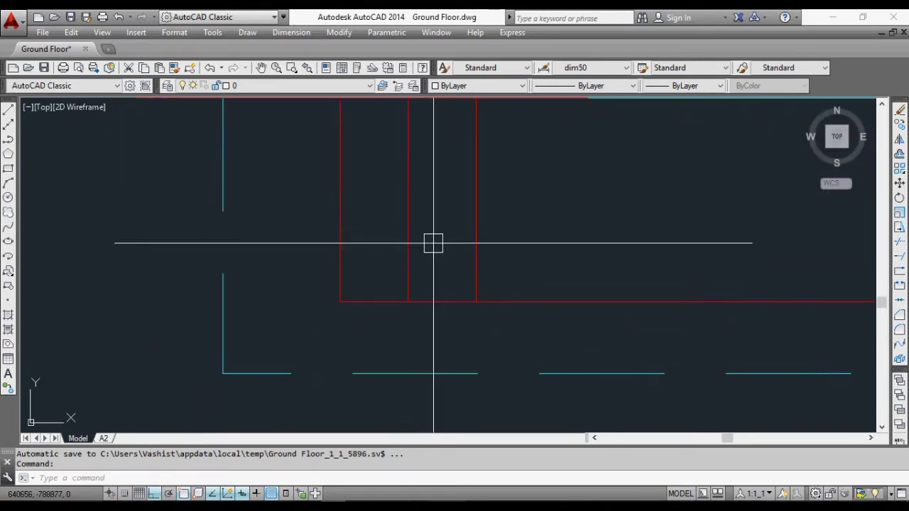
{"action": "middle_click_drag", "start_coordinate": [433, 243], "coordinate": [431, 305]}
{"action": "type", "text": "dal"}
{"action": "key", "text": "Return"}
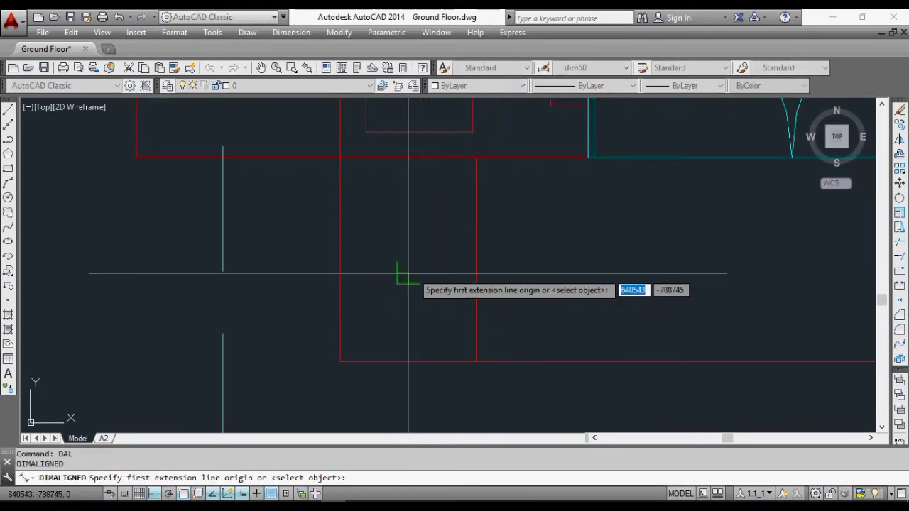
{"action": "left_click", "coordinate": [409, 273]}
{"action": "left_click", "coordinate": [475, 270]}
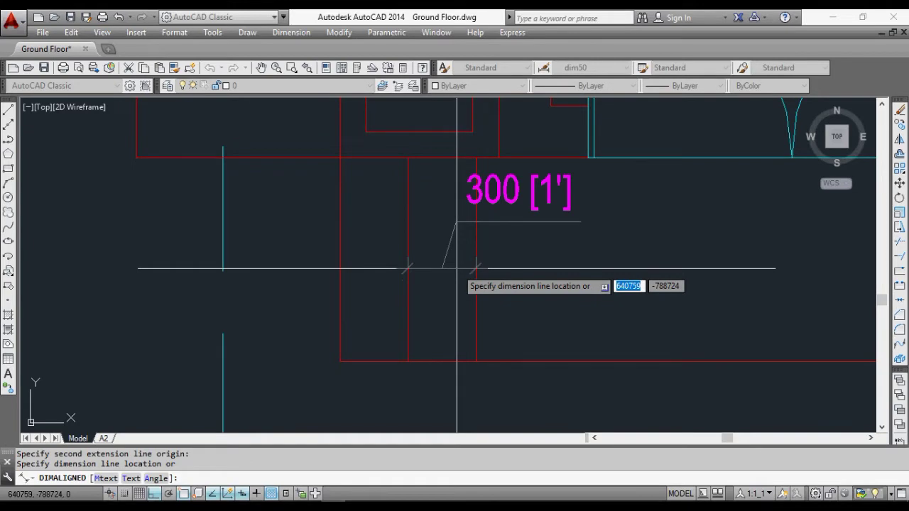
{"action": "key", "text": "Escape"}
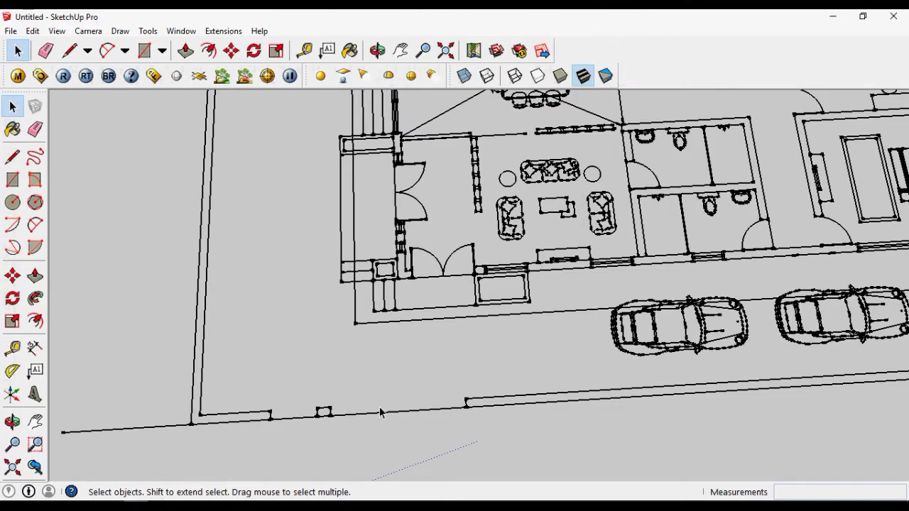
- Zoom and orbit the imported plan to a new perspective
{"action": "scroll", "coordinate": [380, 412], "scroll_direction": "down", "scroll_amount": 2}
{"action": "scroll", "coordinate": [380, 412], "scroll_direction": "down", "scroll_amount": 2}
{"action": "scroll", "coordinate": [383, 415], "scroll_direction": "down", "scroll_amount": 2}
{"action": "scroll", "coordinate": [545, 248], "scroll_direction": "down", "scroll_amount": 2}
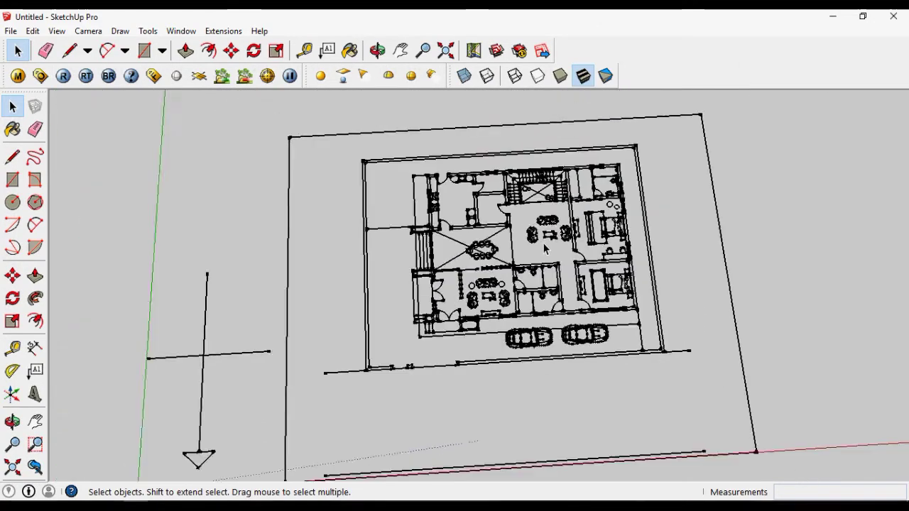
{"action": "scroll", "coordinate": [546, 249], "scroll_direction": "down", "scroll_amount": 1}
{"action": "middle_click_drag", "start_coordinate": [529, 407], "coordinate": [180, 402]}
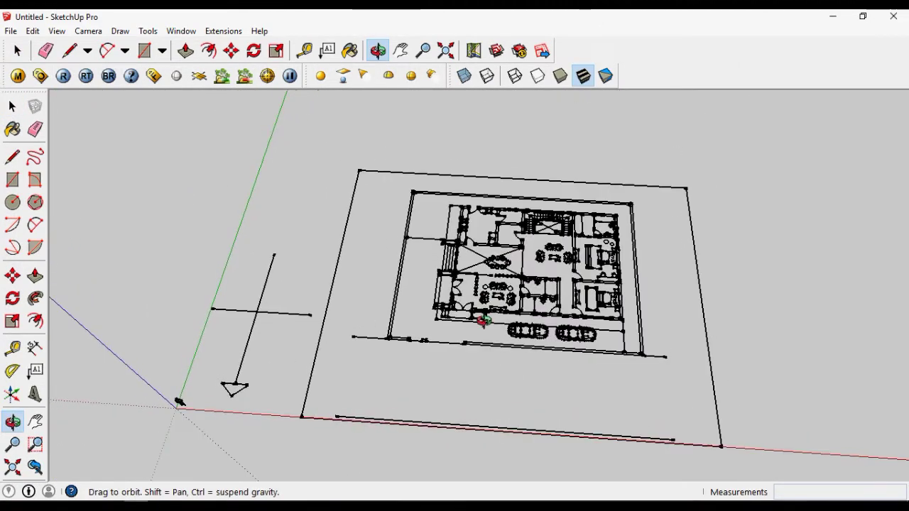
{"action": "scroll", "coordinate": [482, 323], "scroll_direction": "up", "scroll_amount": 2}
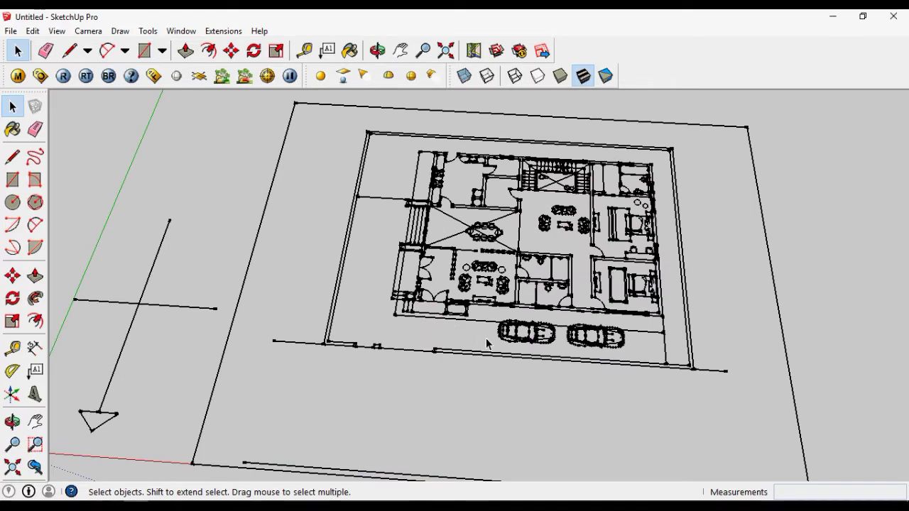
{"action": "scroll", "coordinate": [487, 344], "scroll_direction": "up", "scroll_amount": 2}
{"action": "scroll", "coordinate": [483, 326], "scroll_direction": "up", "scroll_amount": 2}
{"action": "scroll", "coordinate": [362, 333], "scroll_direction": "up", "scroll_amount": 1}
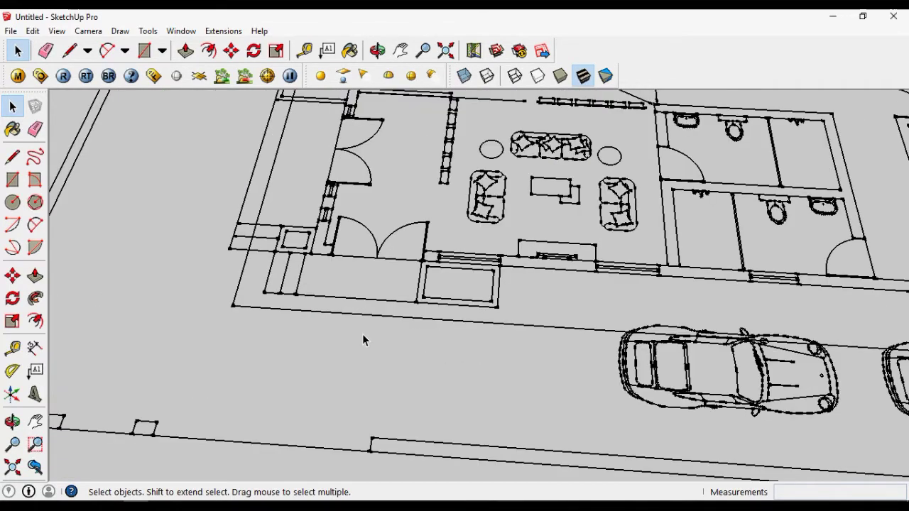
{"action": "scroll", "coordinate": [362, 334], "scroll_direction": "down", "scroll_amount": 5}
- Open the Layers panel and browse the imported layers, from Layer0 to WALL
{"action": "left_click", "coordinate": [182, 30]}
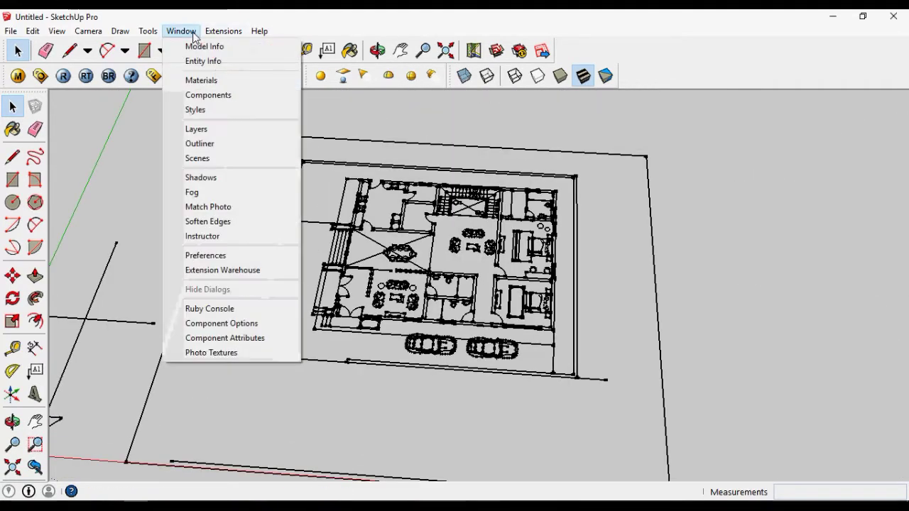
{"action": "left_click", "coordinate": [221, 132]}
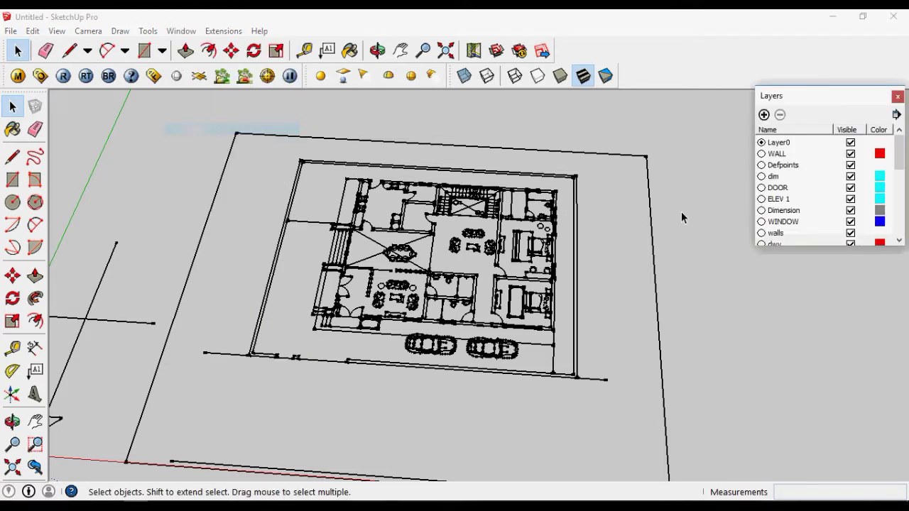
{"action": "left_click", "coordinate": [811, 99]}
{"action": "left_click", "coordinate": [812, 104]}
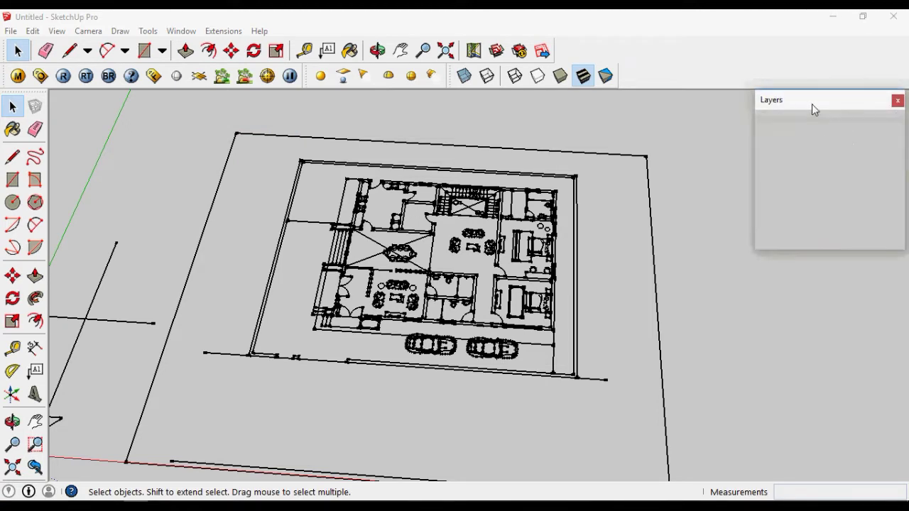
{"action": "mouse_move", "coordinate": [902, 158]}
{"action": "left_mouse_down"}
{"action": "mouse_move", "coordinate": [903, 200]}
{"action": "mouse_move", "coordinate": [893, 158]}
{"action": "left_mouse_up"}
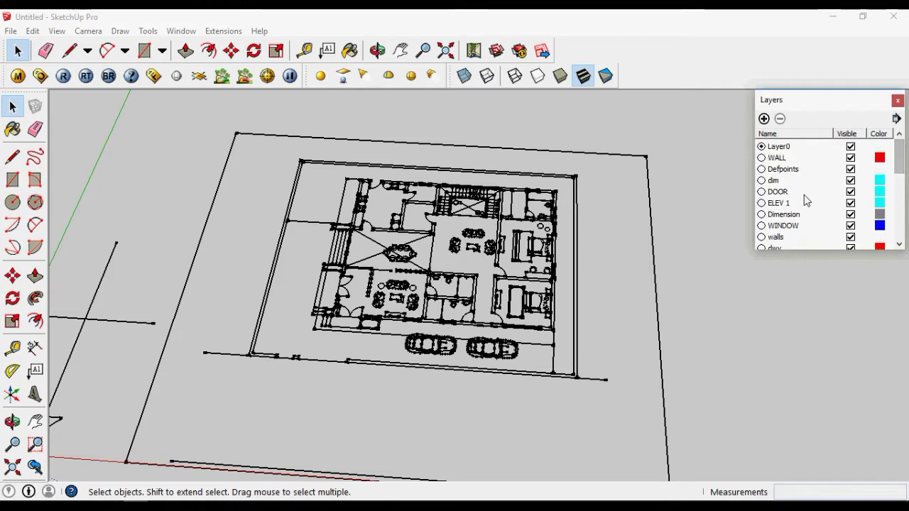
{"action": "left_click", "coordinate": [806, 191]}
{"action": "scroll", "coordinate": [805, 199], "scroll_direction": "down", "scroll_amount": 5}
{"action": "scroll", "coordinate": [802, 178], "scroll_direction": "up", "scroll_amount": 5}
{"action": "left_click", "coordinate": [800, 159]}
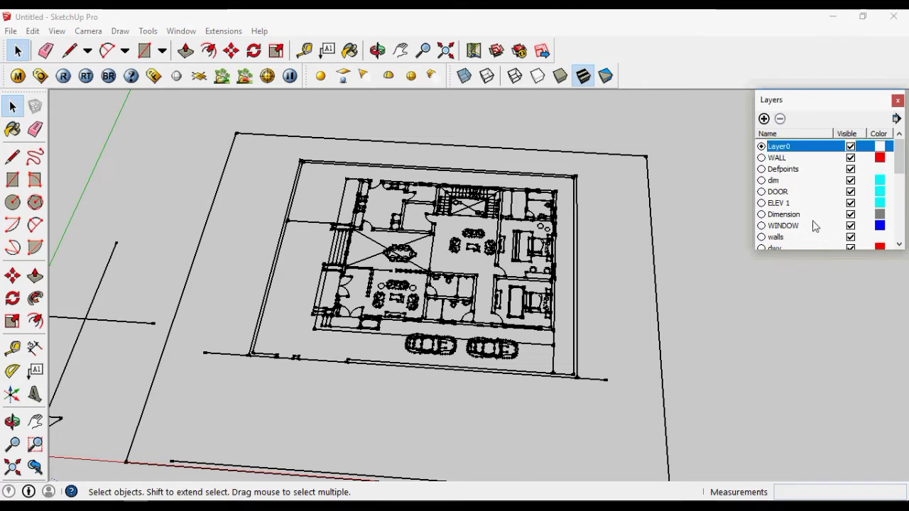
{"action": "scroll", "coordinate": [813, 225], "scroll_direction": "down", "scroll_amount": 6}
{"action": "key", "text": "Home"}
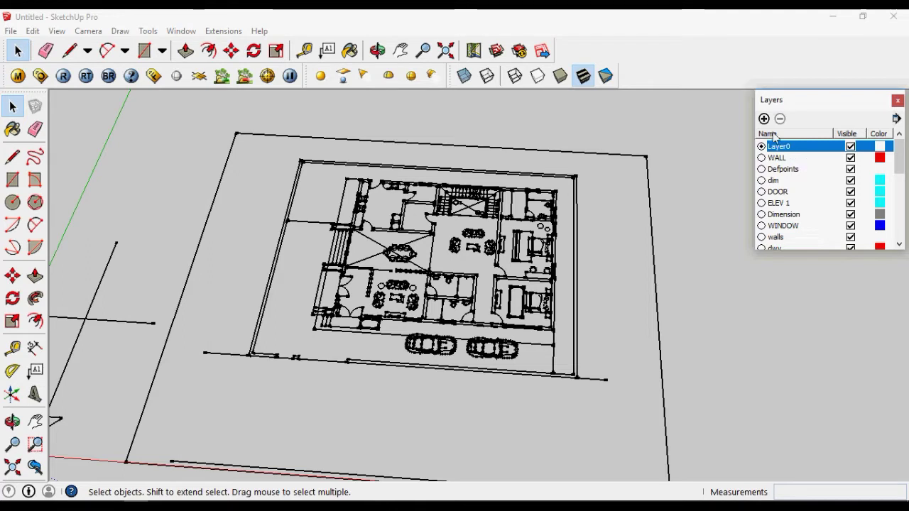
{"action": "left_click", "coordinate": [791, 160]}
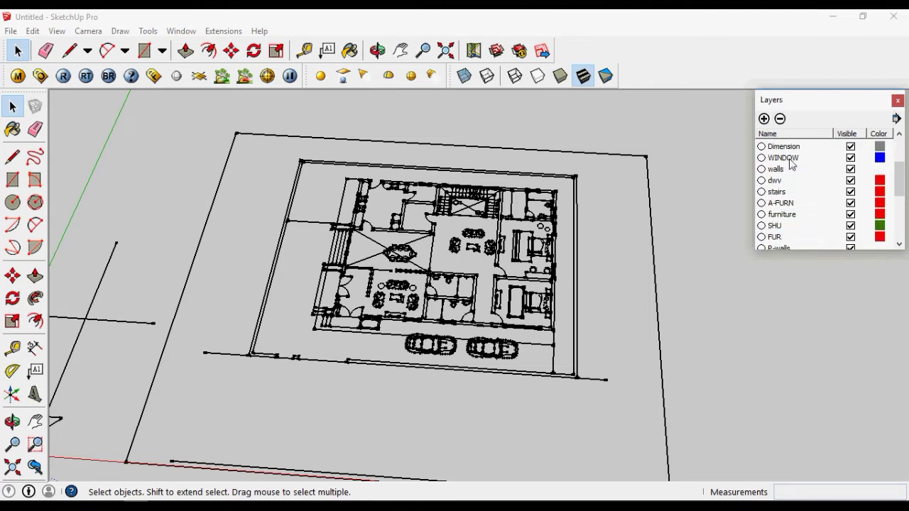
{"action": "scroll", "coordinate": [663, 274], "scroll_direction": "down", "scroll_amount": 2}
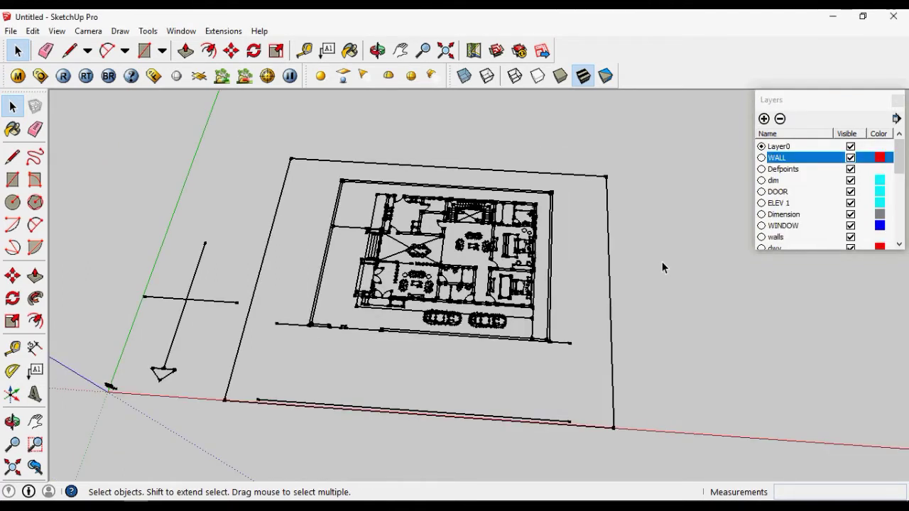
- Open Entity Info and select the Ground Floor component, confirming it sits on Layer0
{"action": "left_click", "coordinate": [189, 34]}
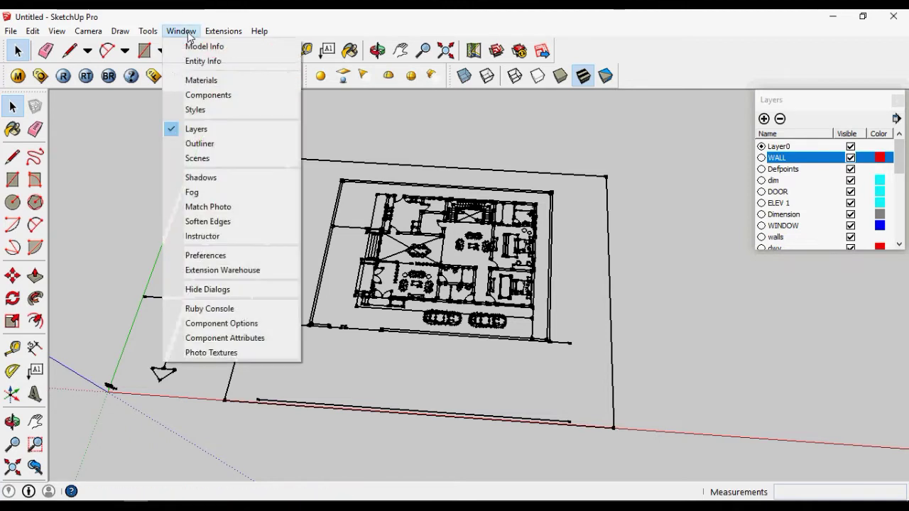
{"action": "left_click", "coordinate": [234, 64]}
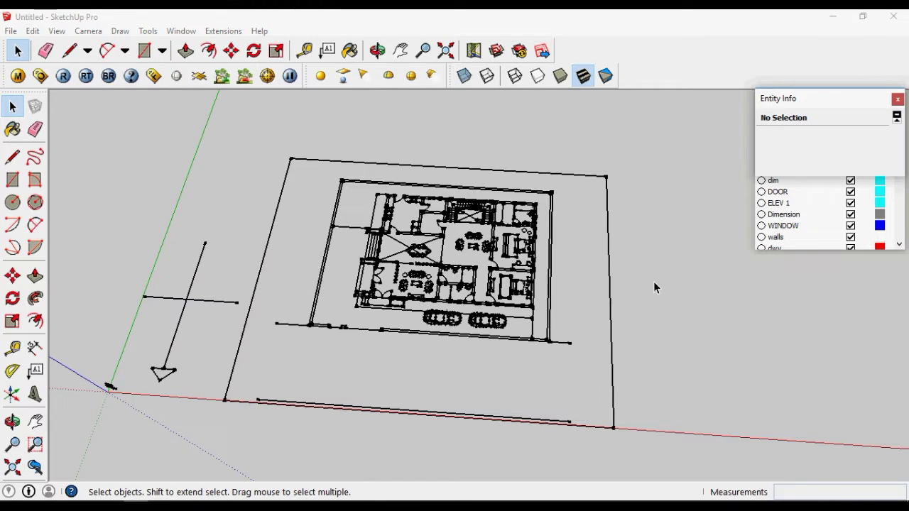
{"action": "left_click", "coordinate": [609, 280]}
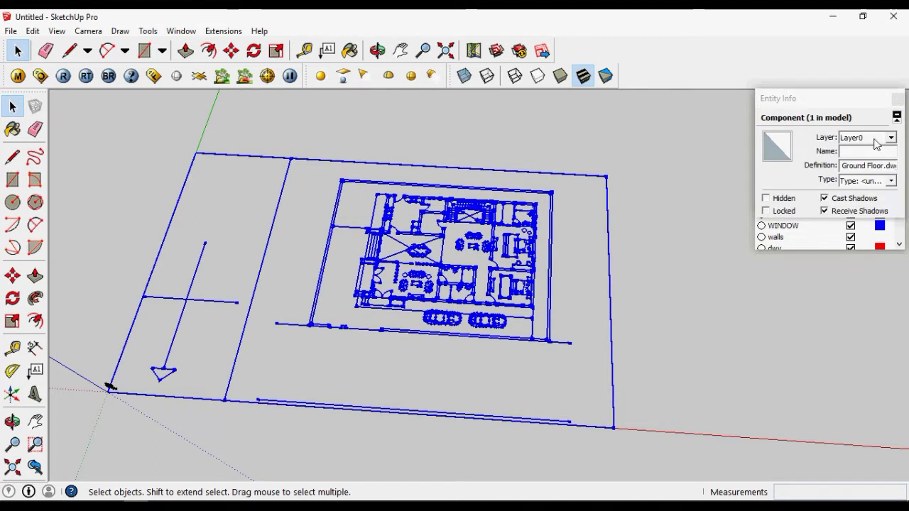
{"action": "left_click", "coordinate": [872, 140]}
{"action": "left_click", "coordinate": [877, 151]}
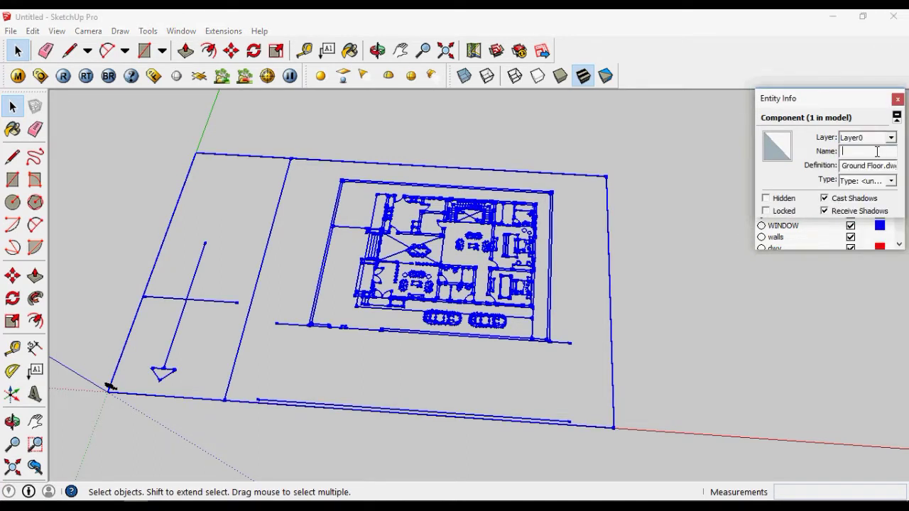
{"action": "left_click", "coordinate": [892, 181]}
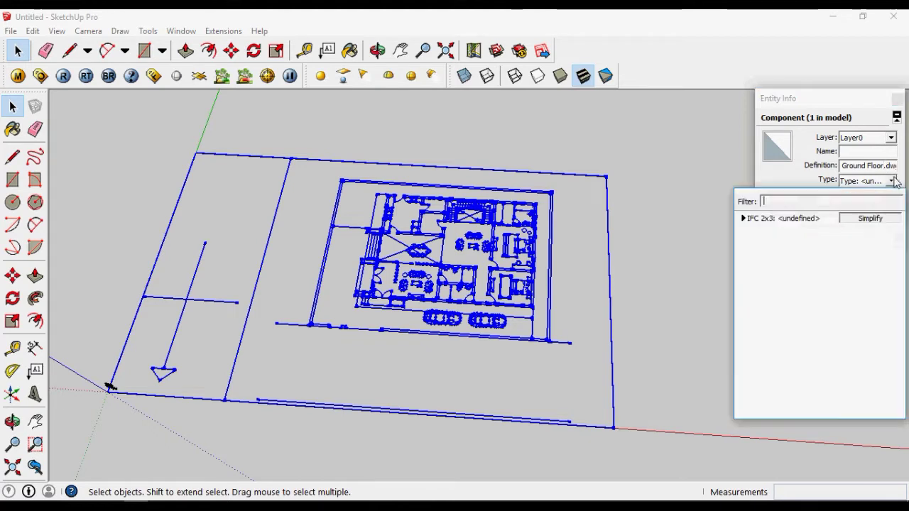
{"action": "left_click", "coordinate": [893, 181]}
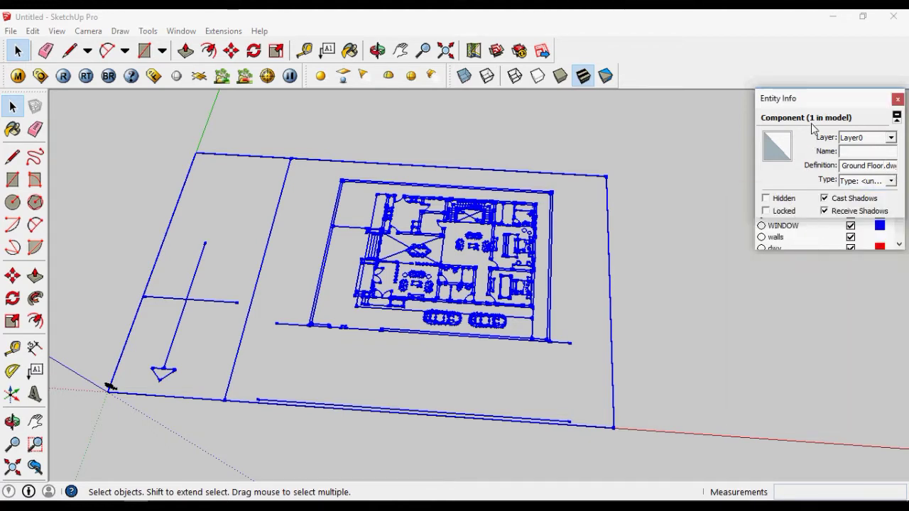
- Window-select the whole floor plan, then clear the selection
{"action": "left_click", "coordinate": [680, 404]}
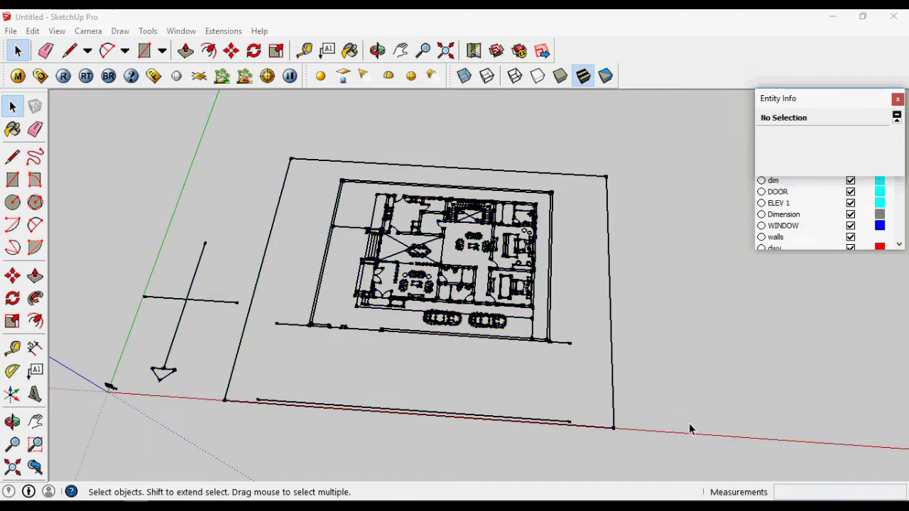
{"action": "left_click_drag", "start_coordinate": [699, 436], "coordinate": [206, 157]}
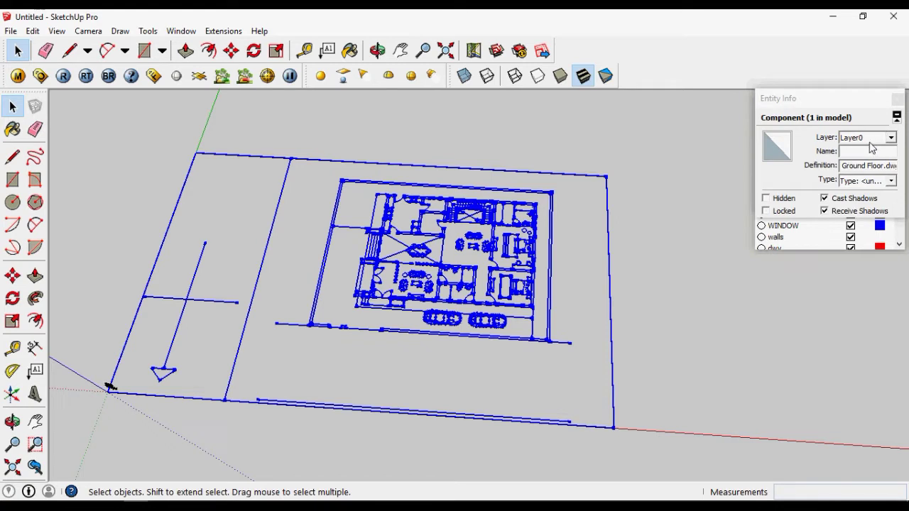
{"action": "left_click", "coordinate": [703, 270]}
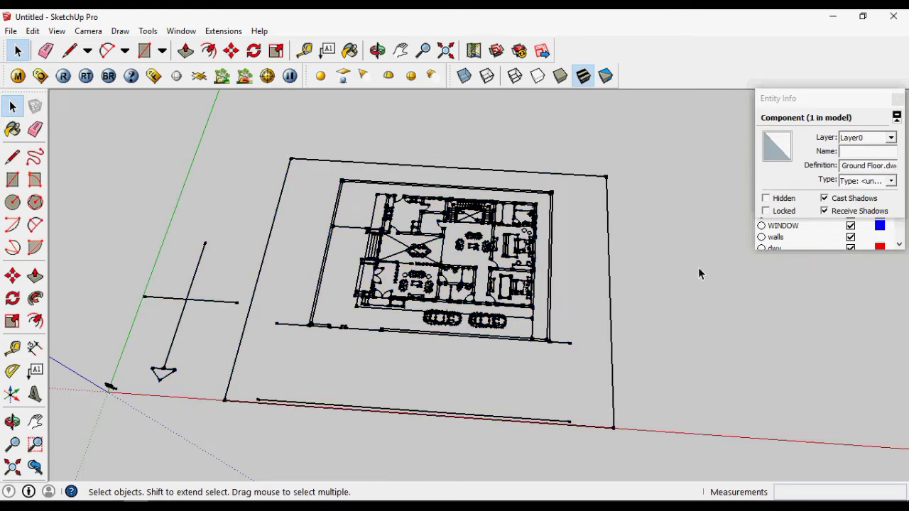
- Inside the component, select all 1380 entities and assign them to Layer0
{"action": "double_click", "coordinate": [552, 274]}
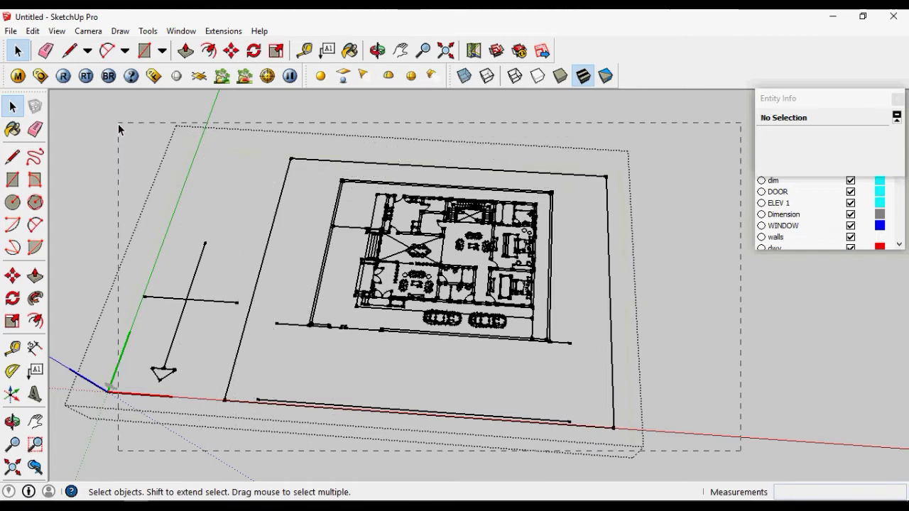
{"action": "left_click_drag", "start_coordinate": [556, 323], "coordinate": [119, 127]}
{"action": "left_click", "coordinate": [880, 138]}
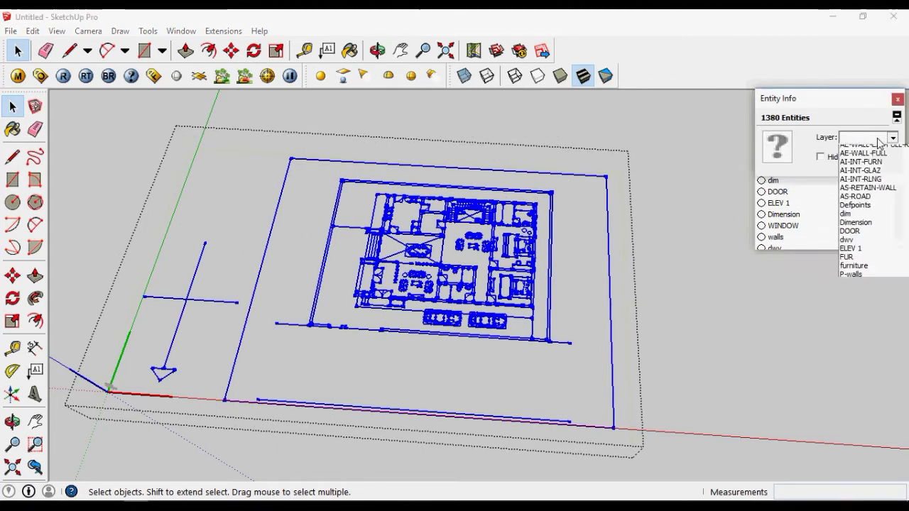
{"action": "left_click", "coordinate": [878, 150]}
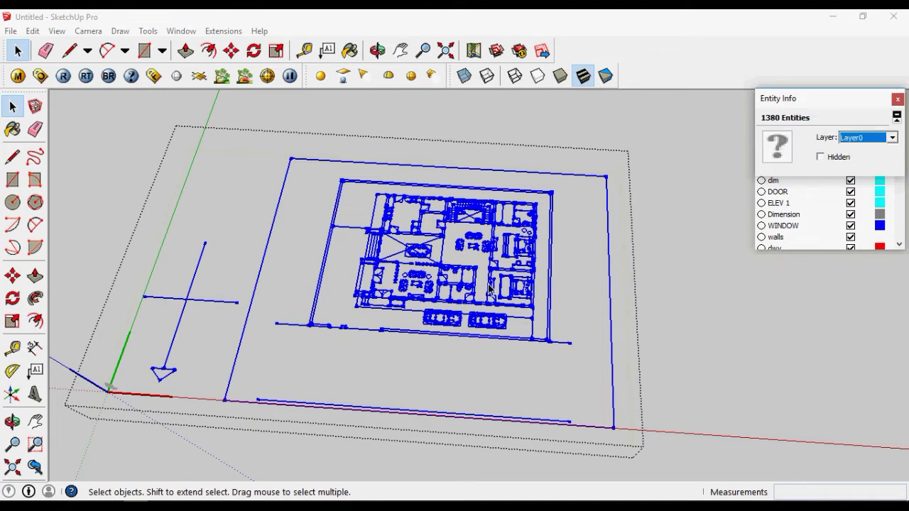
{"action": "left_click", "coordinate": [660, 292]}
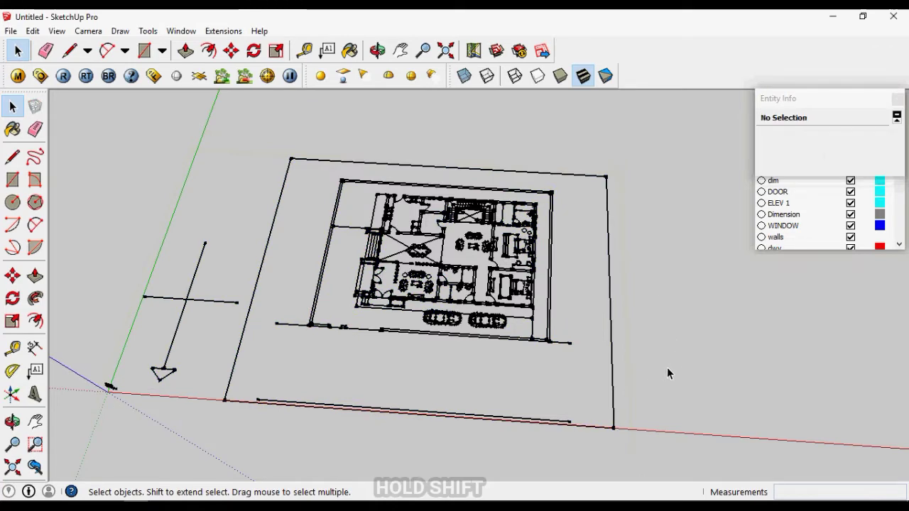
{"action": "middle_click_drag", "start_coordinate": [667, 367], "coordinate": [490, 323], "text": "shift"}
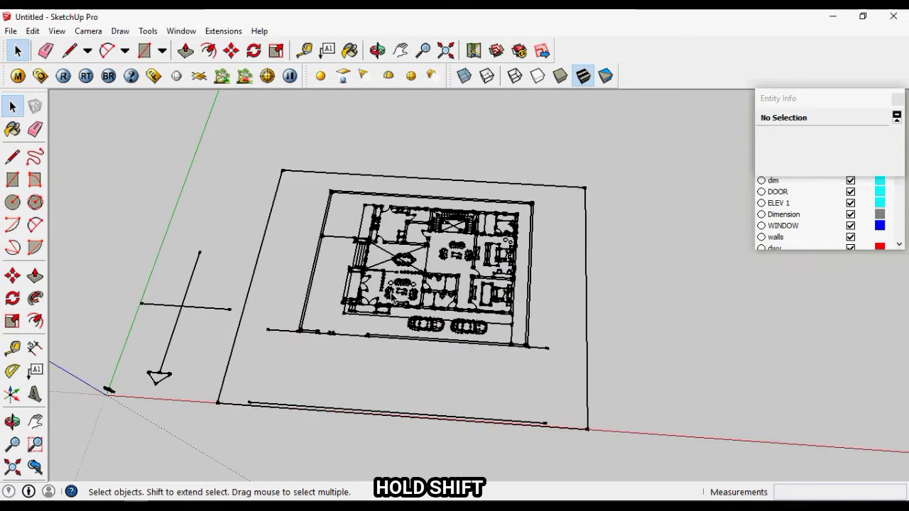
{"action": "left_click", "coordinate": [811, 203]}
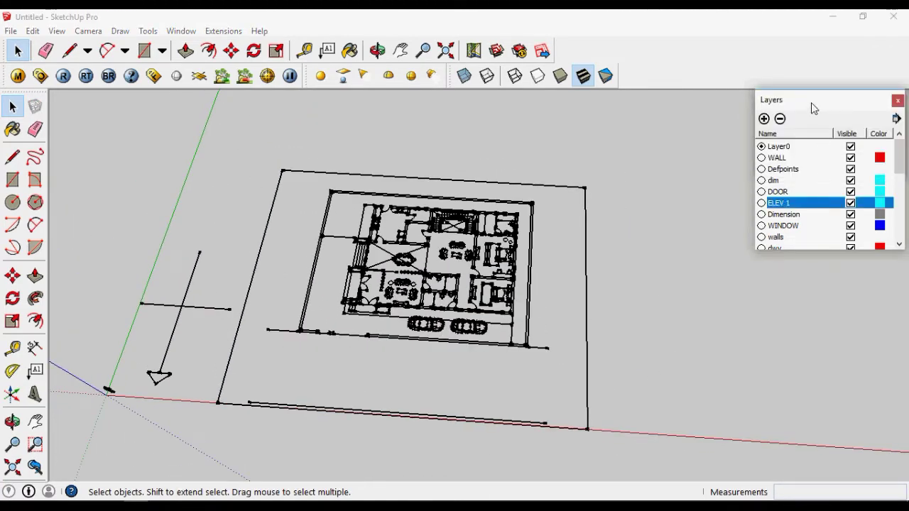
- Select every imported CAD layer from WALL down to the last in the Layers panel
{"action": "left_click", "coordinate": [821, 198]}
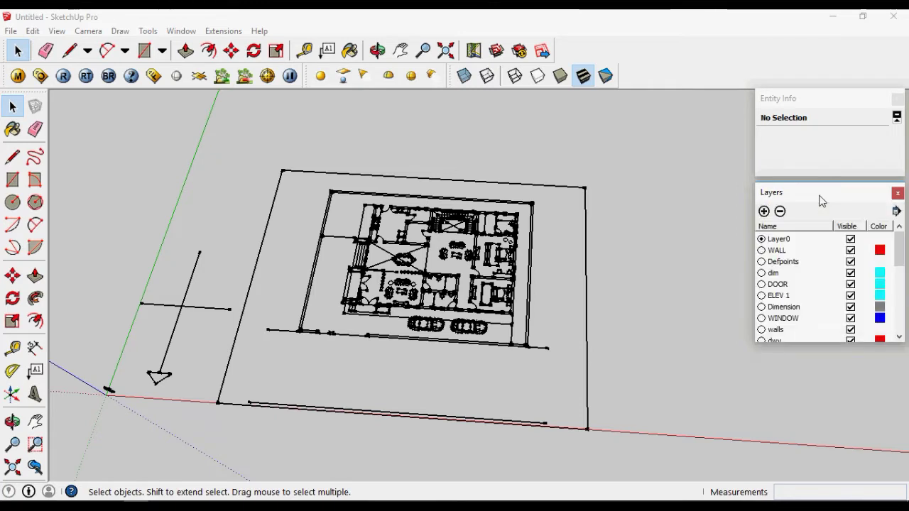
{"action": "double_click", "coordinate": [787, 252]}
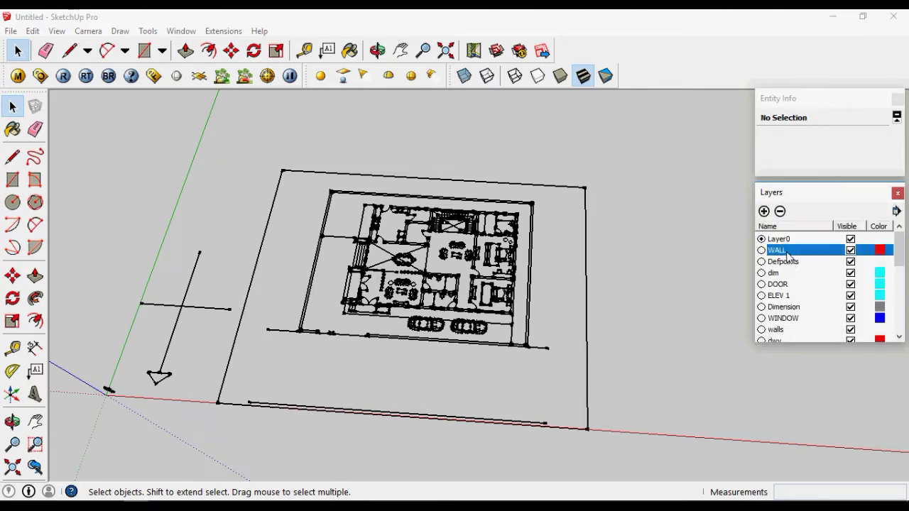
{"action": "scroll", "coordinate": [794, 265], "scroll_direction": "down", "scroll_amount": 5}
{"action": "scroll", "coordinate": [794, 265], "scroll_direction": "up", "scroll_amount": 2}
{"action": "scroll", "coordinate": [793, 266], "scroll_direction": "up", "scroll_amount": 5}
{"action": "scroll", "coordinate": [793, 266], "scroll_direction": "down", "scroll_amount": 5}
{"action": "scroll", "coordinate": [799, 298], "scroll_direction": "down", "scroll_amount": 5}
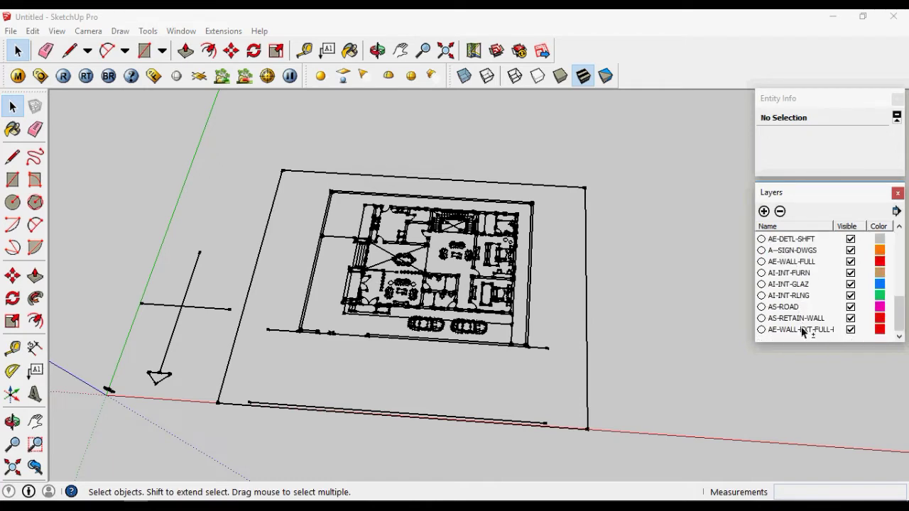
{"action": "left_click", "coordinate": [802, 330], "text": "shift"}
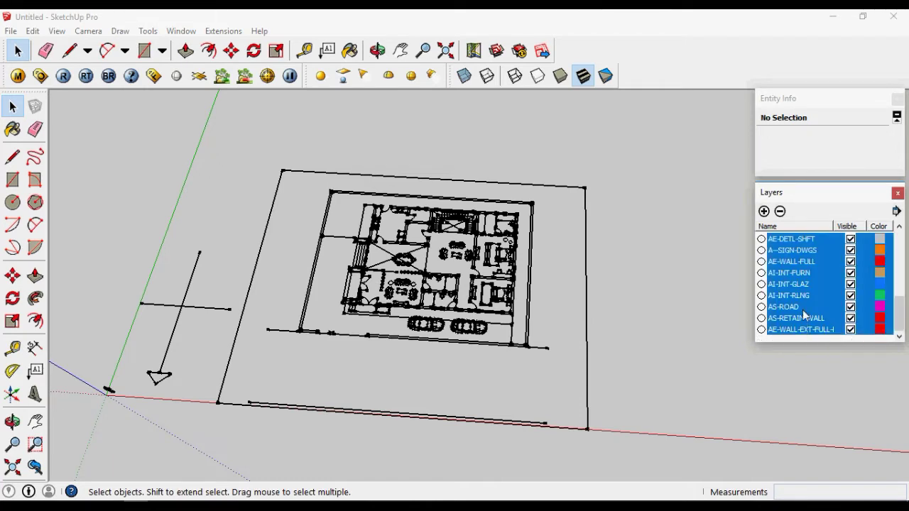
- Delete the selected layers using the Delete contents option
{"action": "left_click", "coordinate": [780, 212]}
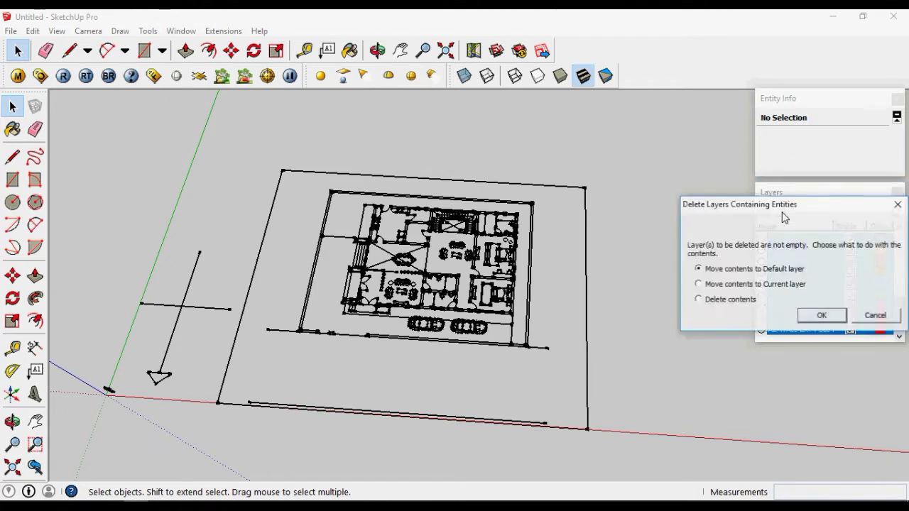
{"action": "left_click_drag", "start_coordinate": [770, 207], "coordinate": [714, 192]}
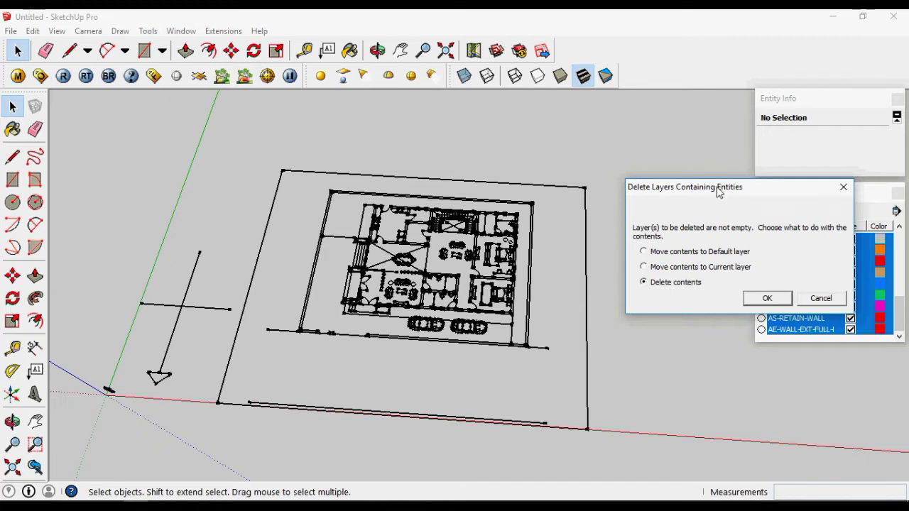
{"action": "key", "text": "ctrl+z"}
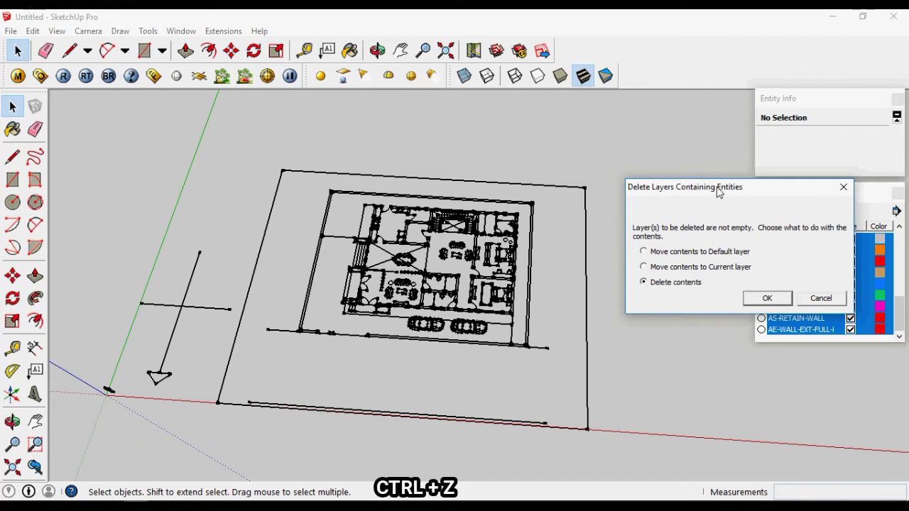
{"action": "left_click_drag", "start_coordinate": [717, 190], "coordinate": [699, 191]}
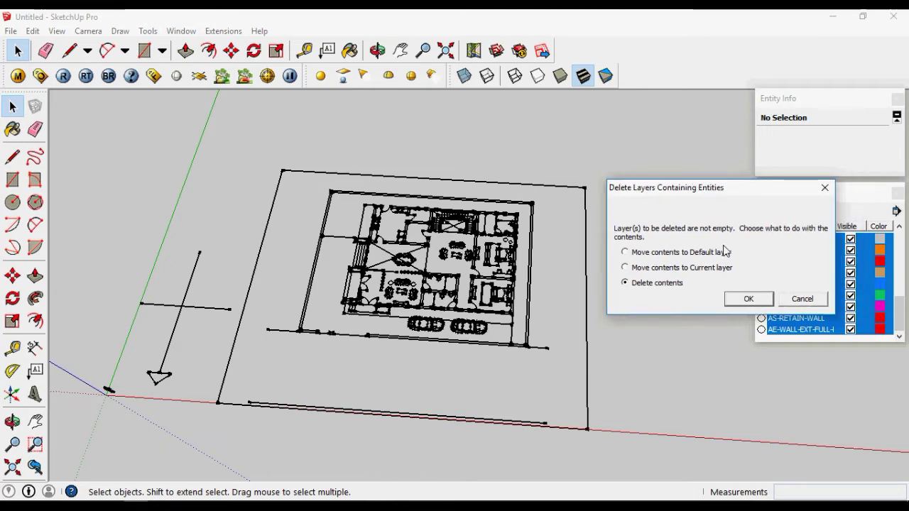
{"action": "left_click", "coordinate": [740, 302]}
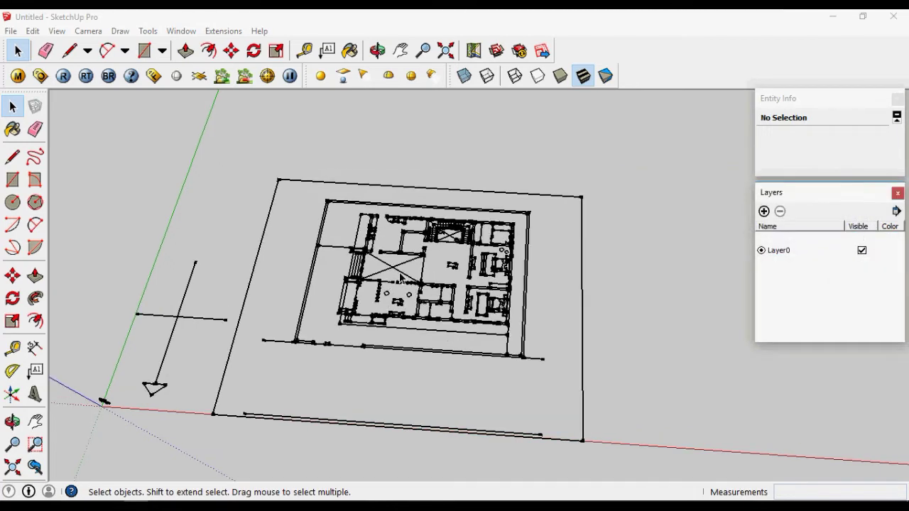
- Zoom and orbit around the plan to confirm the furniture and cars are back
{"action": "scroll", "coordinate": [473, 326], "scroll_direction": "up", "scroll_amount": 3}
{"action": "scroll", "coordinate": [474, 325], "scroll_direction": "up", "scroll_amount": 3}
{"action": "scroll", "coordinate": [471, 328], "scroll_direction": "up", "scroll_amount": 2}
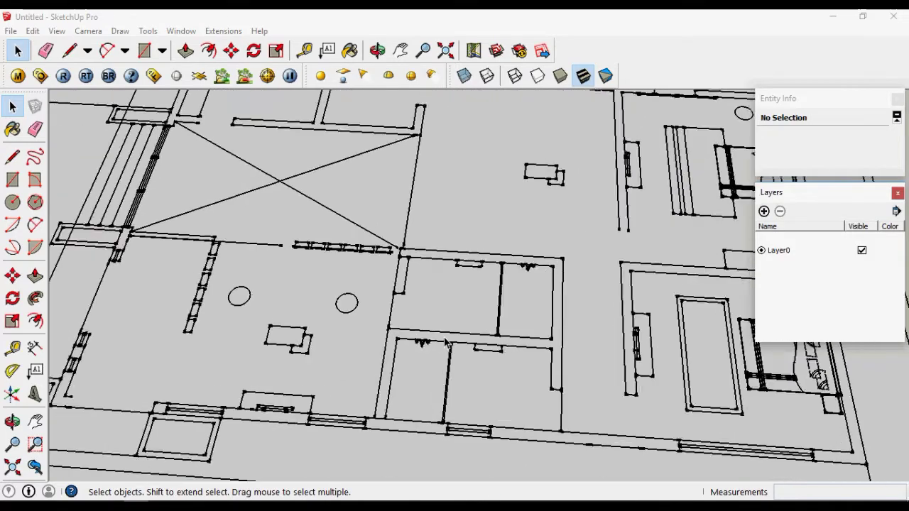
{"action": "scroll", "coordinate": [454, 344], "scroll_direction": "up", "scroll_amount": 2}
{"action": "scroll", "coordinate": [455, 348], "scroll_direction": "down", "scroll_amount": 4}
{"action": "scroll", "coordinate": [454, 348], "scroll_direction": "up", "scroll_amount": 3}
{"action": "middle_click_drag", "start_coordinate": [455, 348], "coordinate": [465, 341]}
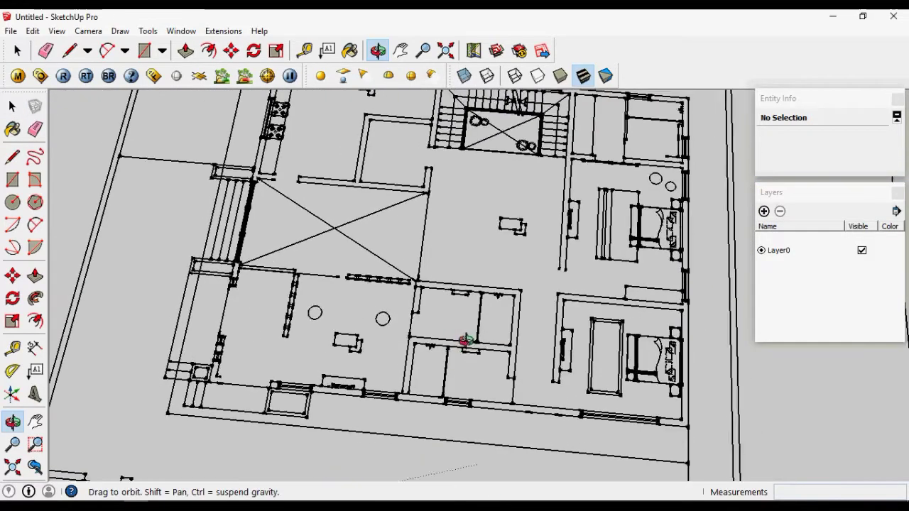
{"action": "scroll", "coordinate": [385, 316], "scroll_direction": "down", "scroll_amount": 3}
{"action": "scroll", "coordinate": [385, 316], "scroll_direction": "down", "scroll_amount": 2}
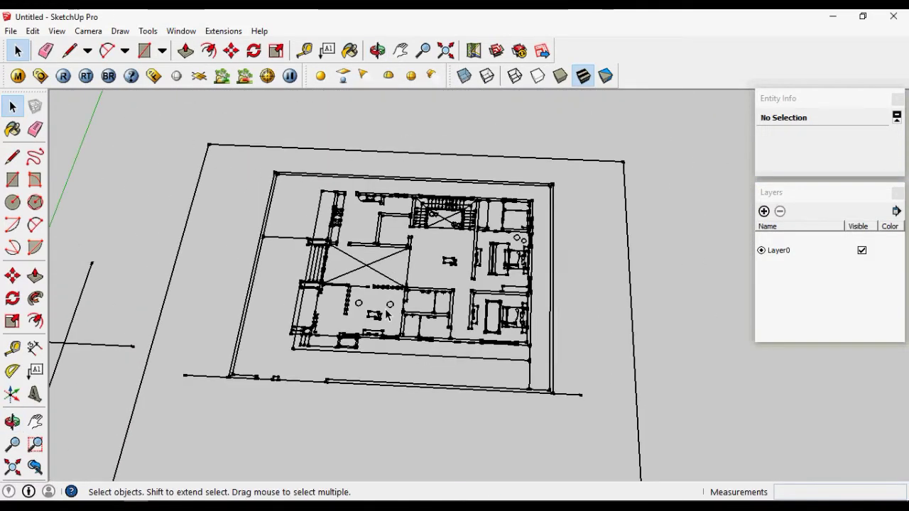
{"action": "scroll", "coordinate": [387, 315], "scroll_direction": "down", "scroll_amount": 2}
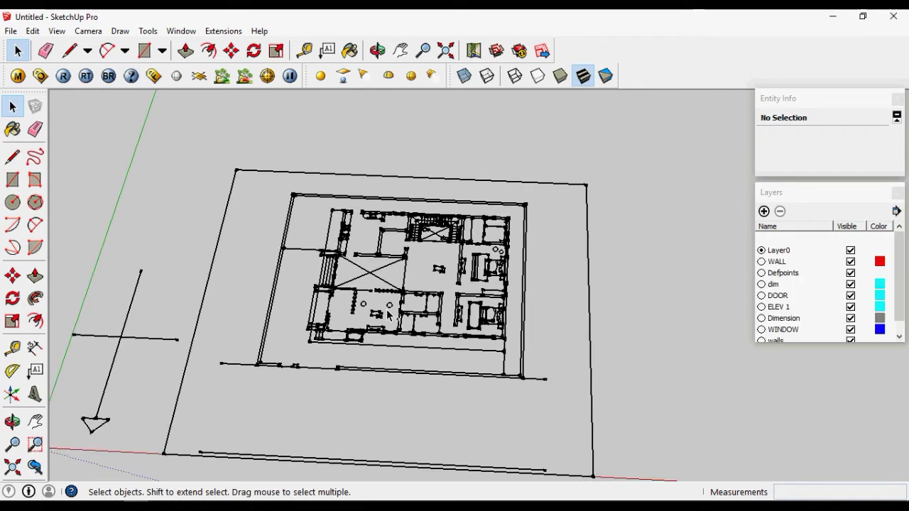
{"action": "scroll", "coordinate": [389, 316], "scroll_direction": "up", "scroll_amount": 2}
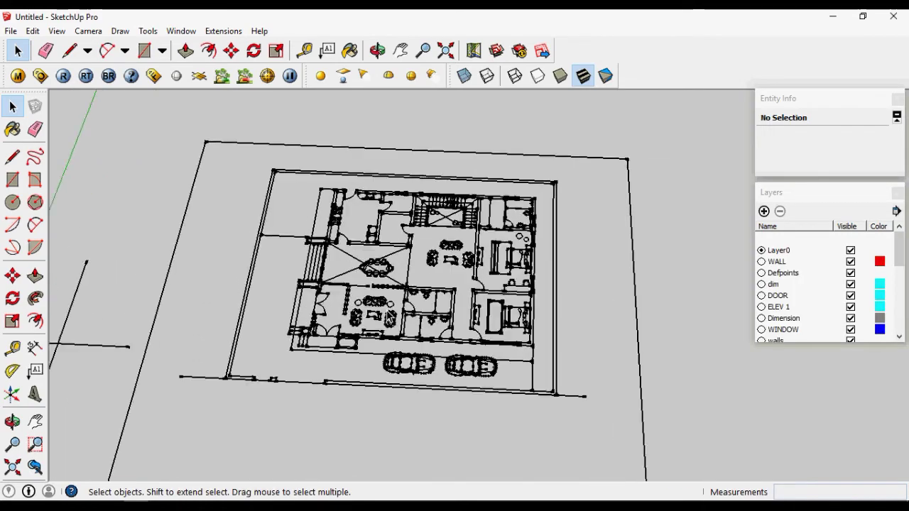
{"action": "scroll", "coordinate": [387, 314], "scroll_direction": "up", "scroll_amount": 3}
{"action": "scroll", "coordinate": [380, 309], "scroll_direction": "up", "scroll_amount": 3}
{"action": "scroll", "coordinate": [372, 301], "scroll_direction": "up", "scroll_amount": 3}
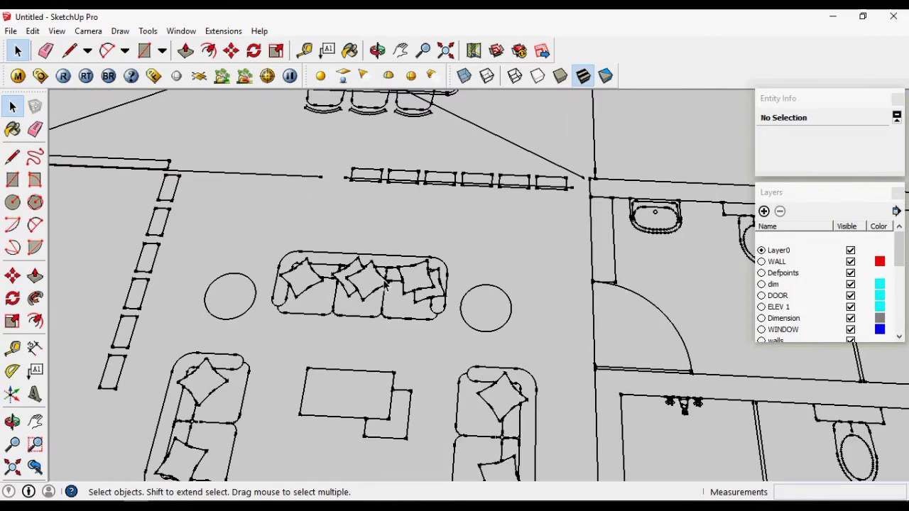
{"action": "scroll", "coordinate": [384, 284], "scroll_direction": "down", "scroll_amount": 3}
{"action": "scroll", "coordinate": [384, 284], "scroll_direction": "down", "scroll_amount": 2}
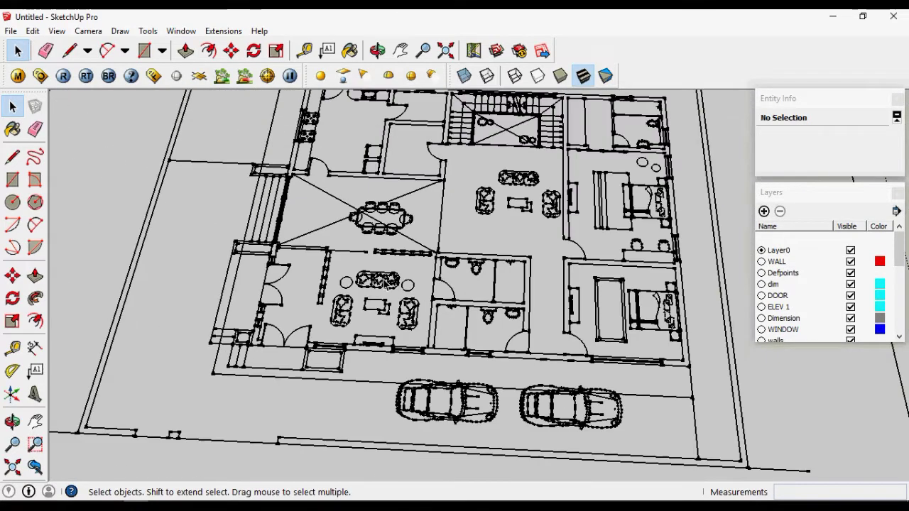
{"action": "scroll", "coordinate": [384, 284], "scroll_direction": "up", "scroll_amount": 4}
{"action": "double_click", "coordinate": [384, 284]}
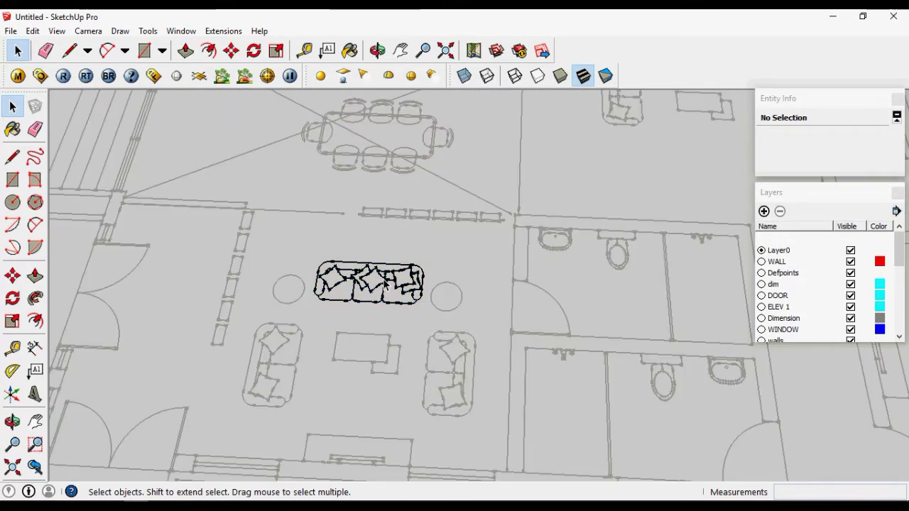
{"action": "left_click", "coordinate": [386, 284]}
{"action": "scroll", "coordinate": [384, 284], "scroll_direction": "up", "scroll_amount": 4}
{"action": "triple_click", "coordinate": [381, 290]}
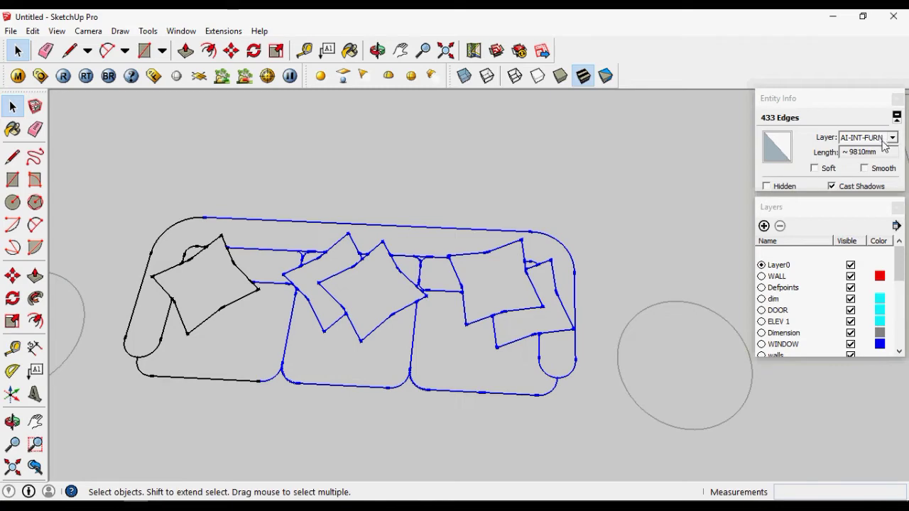
{"action": "scroll", "coordinate": [442, 233], "scroll_direction": "down", "scroll_amount": 5}
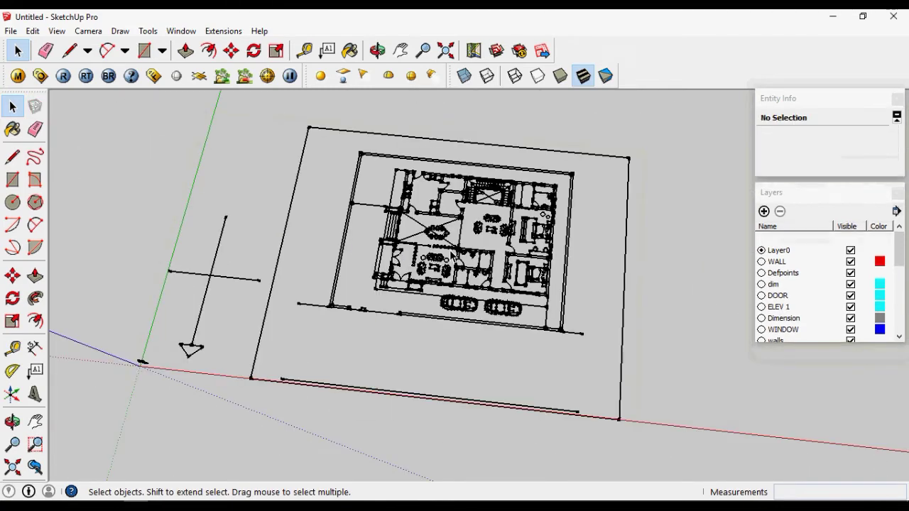
- Explode the imported floor-plan component into loose geometry
{"action": "left_click_drag", "start_coordinate": [680, 410], "coordinate": [223, 116]}
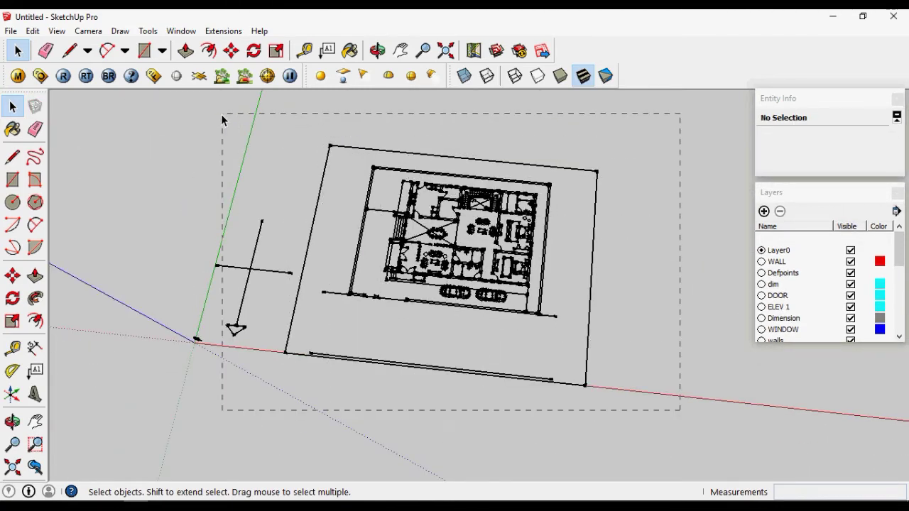
{"action": "left_click", "coordinate": [445, 233]}
{"action": "right_click", "coordinate": [445, 233]}
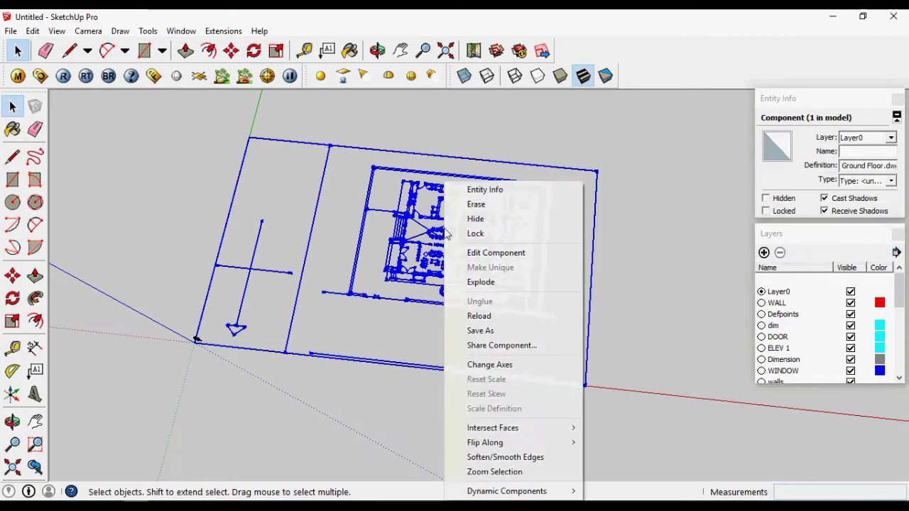
{"action": "left_click", "coordinate": [480, 282]}
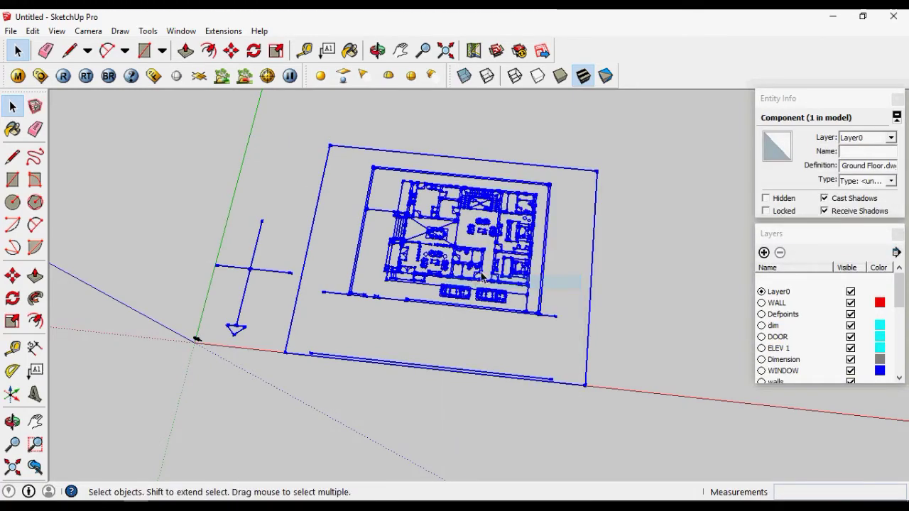
- Zoom in and inspect the right-hand and top sofas, which are still separate components
{"action": "scroll", "coordinate": [448, 262], "scroll_direction": "up", "scroll_amount": 3}
{"action": "scroll", "coordinate": [448, 261], "scroll_direction": "up", "scroll_amount": 3}
{"action": "scroll", "coordinate": [434, 262], "scroll_direction": "up", "scroll_amount": 2}
{"action": "scroll", "coordinate": [433, 261], "scroll_direction": "up", "scroll_amount": 2}
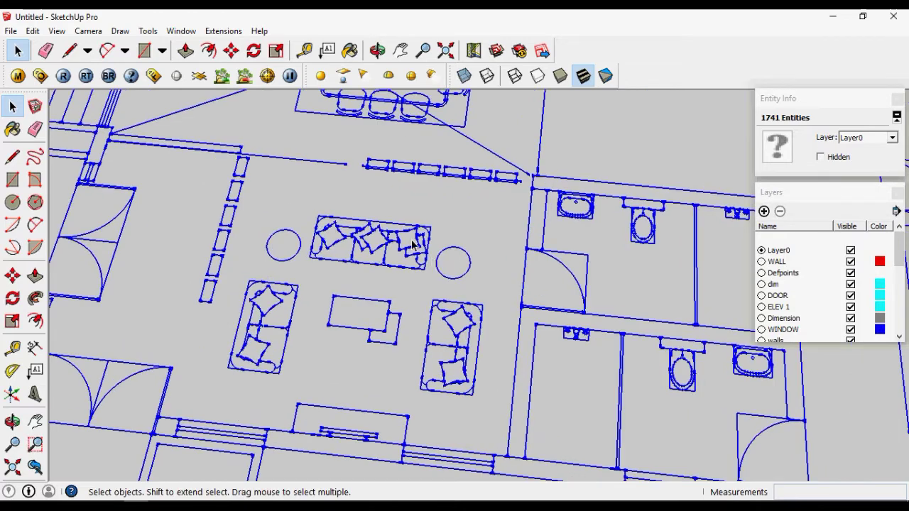
{"action": "scroll", "coordinate": [412, 246], "scroll_direction": "up", "scroll_amount": 2}
{"action": "left_click", "coordinate": [437, 261]}
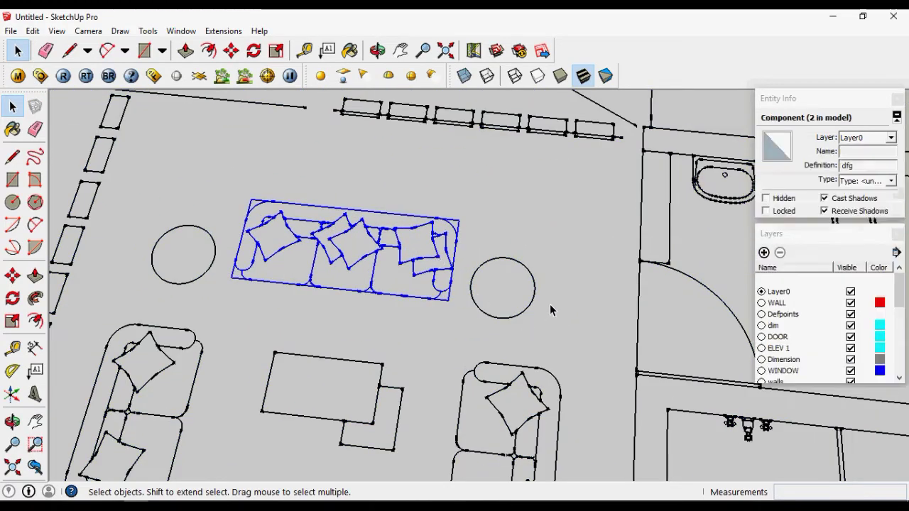
{"action": "scroll", "coordinate": [549, 303], "scroll_direction": "down", "scroll_amount": 2}
{"action": "scroll", "coordinate": [397, 270], "scroll_direction": "down", "scroll_amount": 1}
{"action": "left_click", "coordinate": [398, 269]}
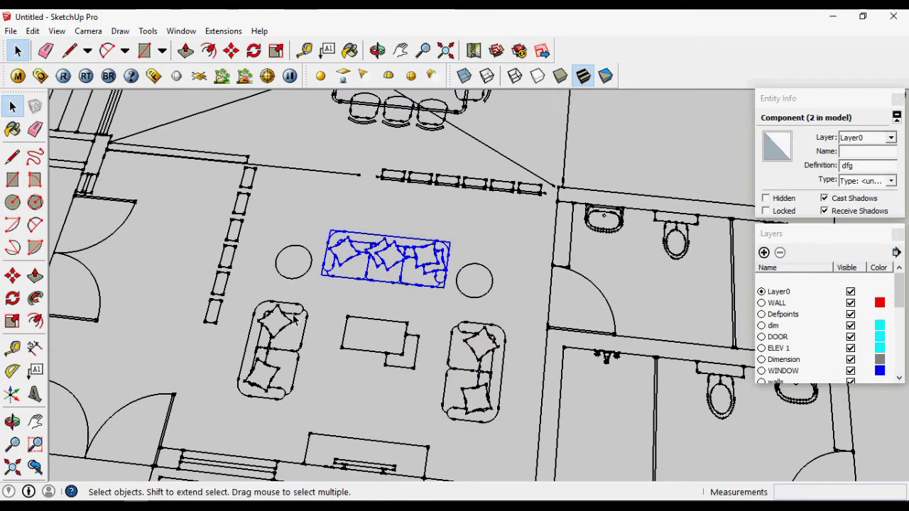
{"action": "scroll", "coordinate": [382, 294], "scroll_direction": "down", "scroll_amount": 1}
{"action": "left_click", "coordinate": [374, 292]}
{"action": "scroll", "coordinate": [375, 292], "scroll_direction": "down", "scroll_amount": 2}
{"action": "scroll", "coordinate": [375, 292], "scroll_direction": "down", "scroll_amount": 2}
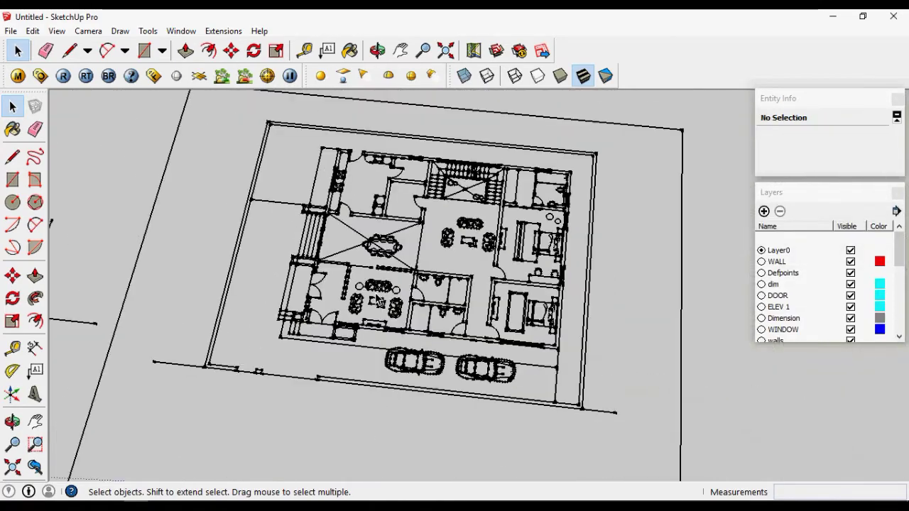
{"action": "left_click", "coordinate": [438, 306]}
{"action": "scroll", "coordinate": [438, 306], "scroll_direction": "down", "scroll_amount": 2}
{"action": "mouse_move", "coordinate": [648, 415]}
{"action": "left_mouse_down"}
{"action": "mouse_move", "coordinate": [222, 146]}
{"action": "mouse_move", "coordinate": [154, 126]}
{"action": "left_mouse_up"}
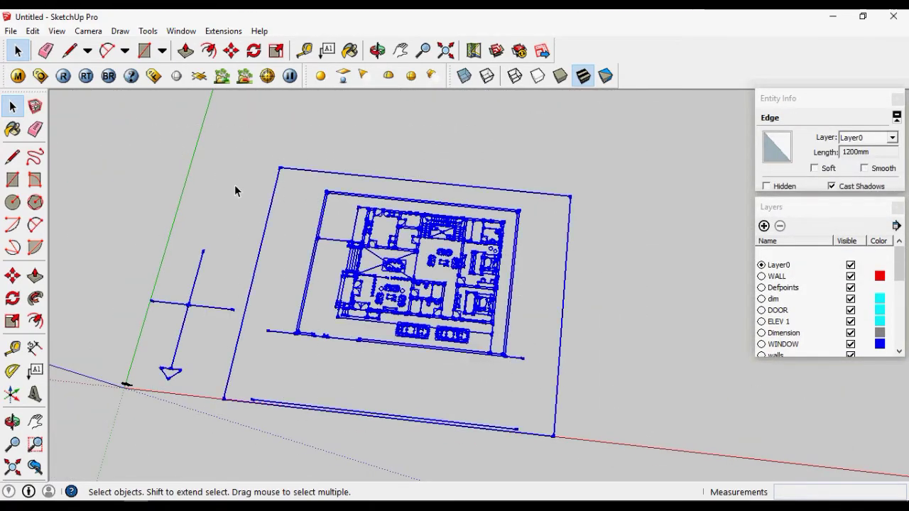
{"action": "left_click", "coordinate": [389, 287]}
{"action": "left_click_drag", "start_coordinate": [663, 465], "coordinate": [116, 129]}
{"action": "right_click", "coordinate": [413, 288]}
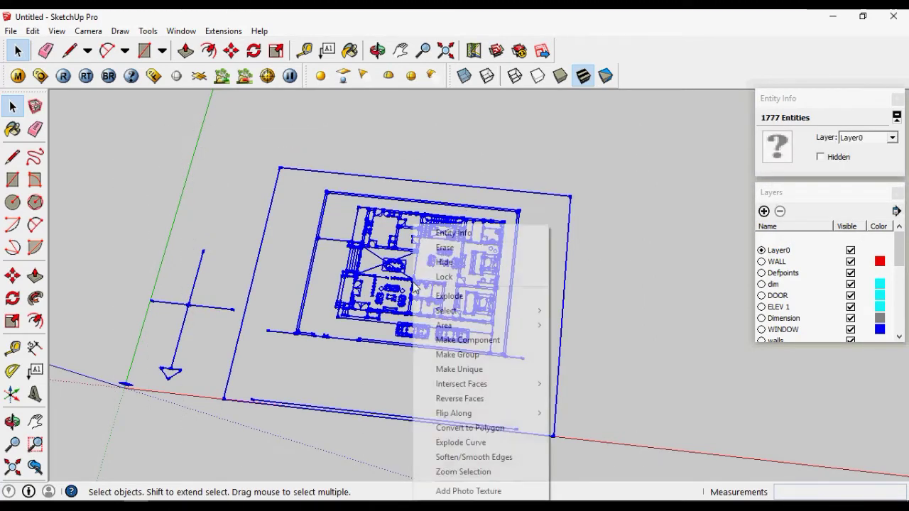
{"action": "left_click", "coordinate": [441, 296]}
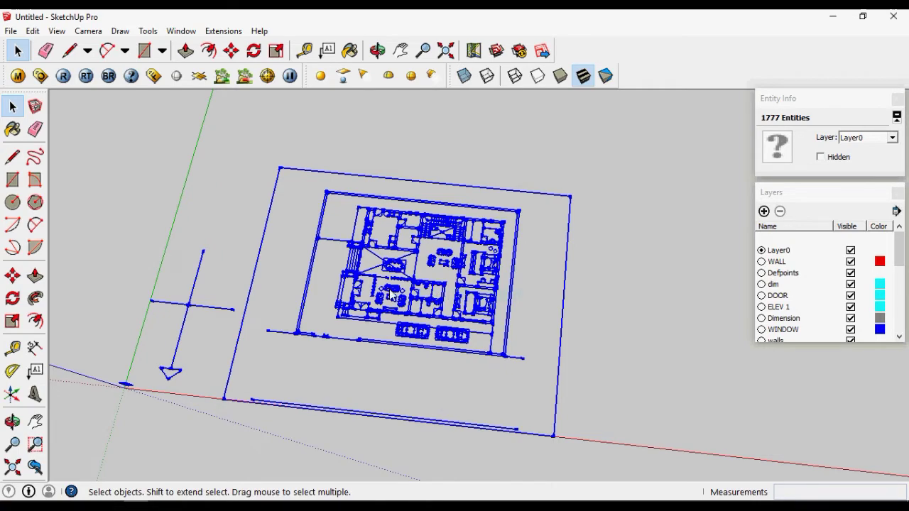
{"action": "scroll", "coordinate": [390, 294], "scroll_direction": "up", "scroll_amount": 2}
{"action": "scroll", "coordinate": [391, 295], "scroll_direction": "up", "scroll_amount": 2}
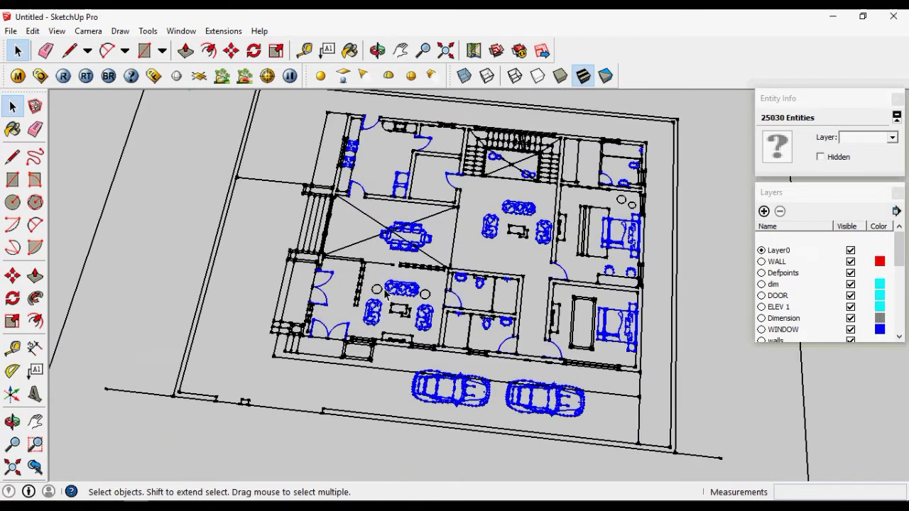
{"action": "scroll", "coordinate": [401, 296], "scroll_direction": "up", "scroll_amount": 2}
{"action": "scroll", "coordinate": [406, 294], "scroll_direction": "up", "scroll_amount": 2}
{"action": "scroll", "coordinate": [415, 292], "scroll_direction": "up", "scroll_amount": 3}
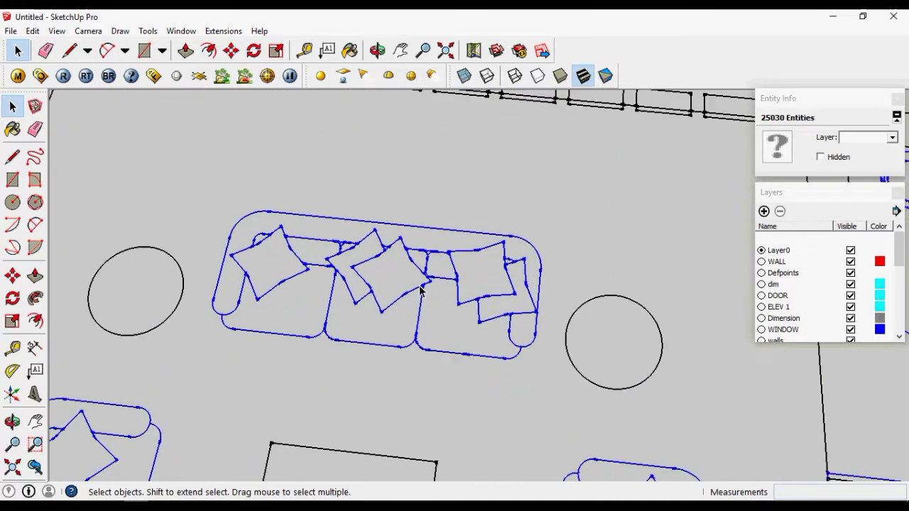
{"action": "left_click", "coordinate": [525, 214]}
{"action": "left_click", "coordinate": [530, 247]}
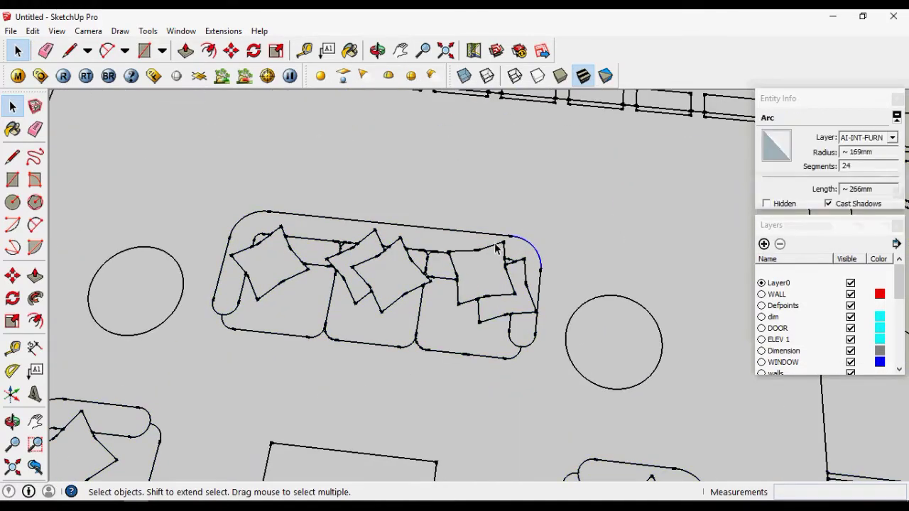
{"action": "left_click", "coordinate": [497, 252]}
{"action": "scroll", "coordinate": [401, 288], "scroll_direction": "down", "scroll_amount": 3}
{"action": "scroll", "coordinate": [401, 288], "scroll_direction": "down", "scroll_amount": 4}
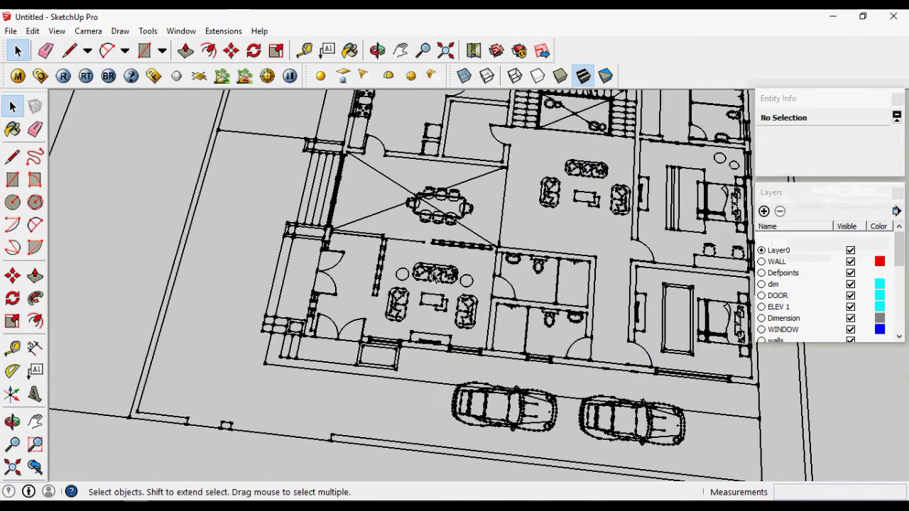
{"action": "scroll", "coordinate": [401, 288], "scroll_direction": "down", "scroll_amount": 4}
{"action": "scroll", "coordinate": [401, 287], "scroll_direction": "down", "scroll_amount": 3}
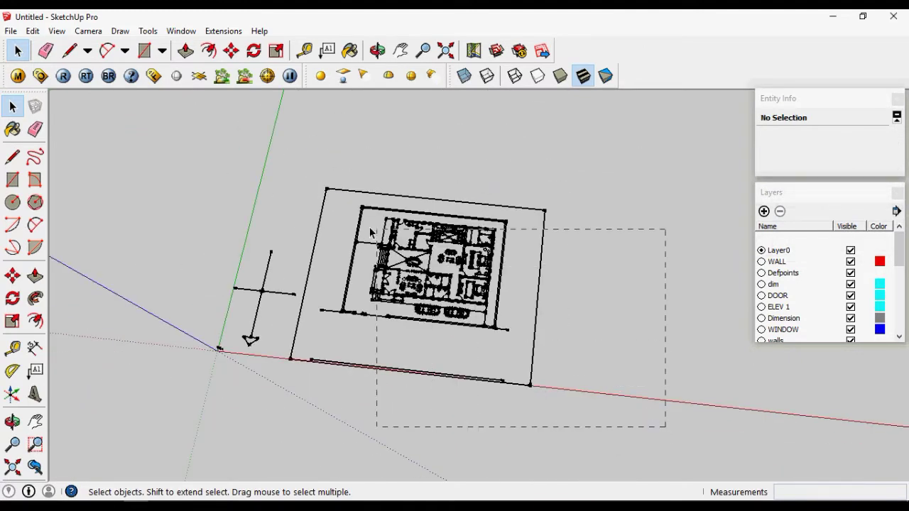
- Select the entire floor plan and assign it to Layer0 in Entity Info
{"action": "left_click_drag", "start_coordinate": [220, 152], "coordinate": [223, 150]}
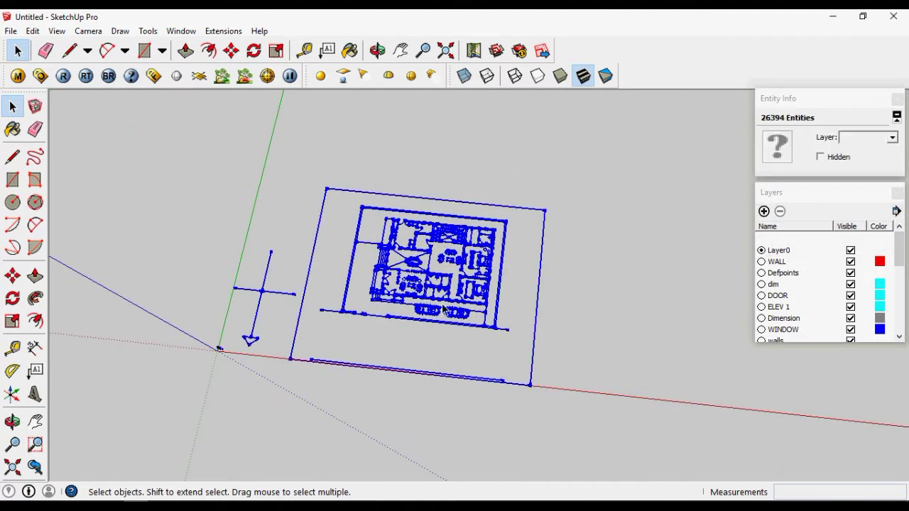
{"action": "left_click", "coordinate": [873, 139]}
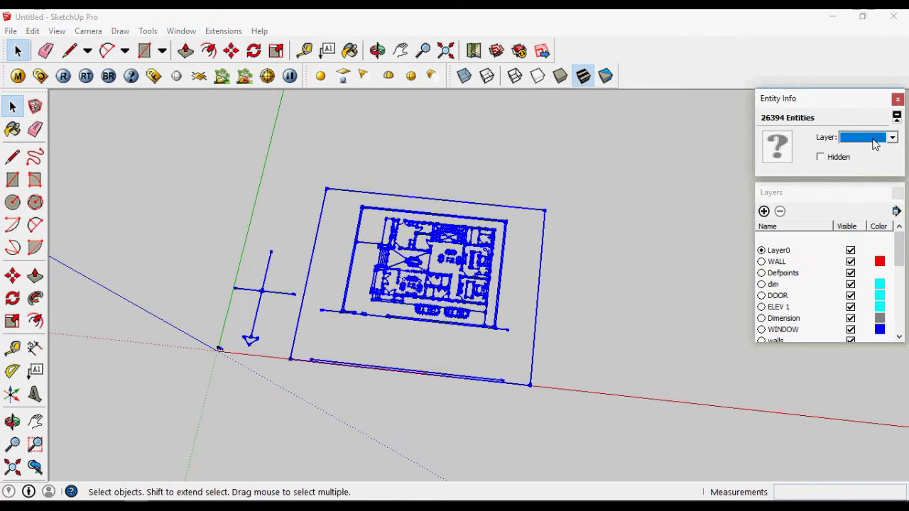
{"action": "left_click", "coordinate": [875, 140]}
{"action": "left_click", "coordinate": [877, 149]}
{"action": "left_click", "coordinate": [621, 284]}
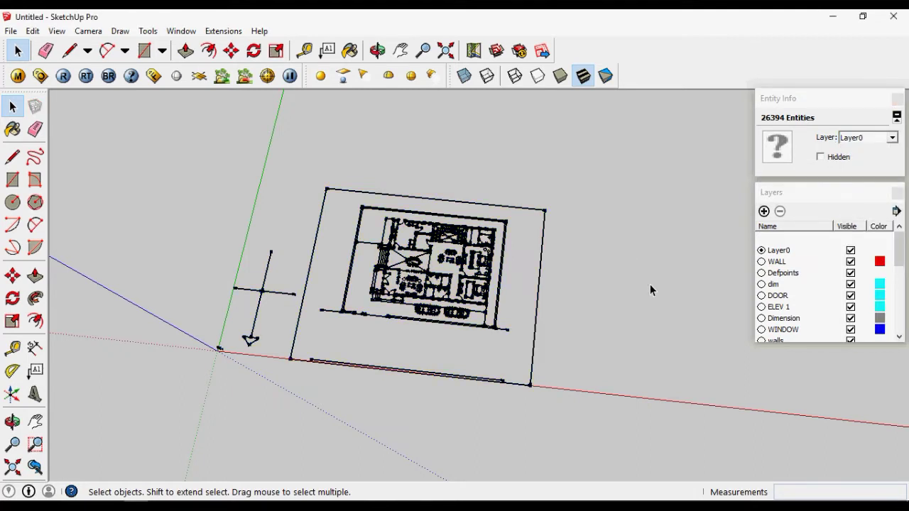
- Delete all imported CAD layers from WALL down, including their contents
{"action": "left_click", "coordinate": [798, 263]}
{"action": "scroll", "coordinate": [795, 298], "scroll_direction": "down", "scroll_amount": 10}
{"action": "key", "text": "ctrl+z"}
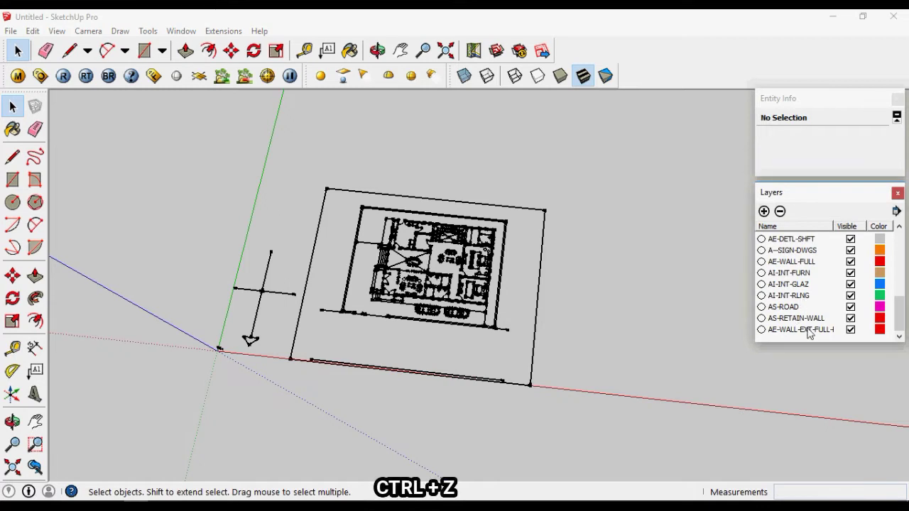
{"action": "left_click", "coordinate": [809, 330], "text": "shift"}
{"action": "left_click", "coordinate": [779, 211]}
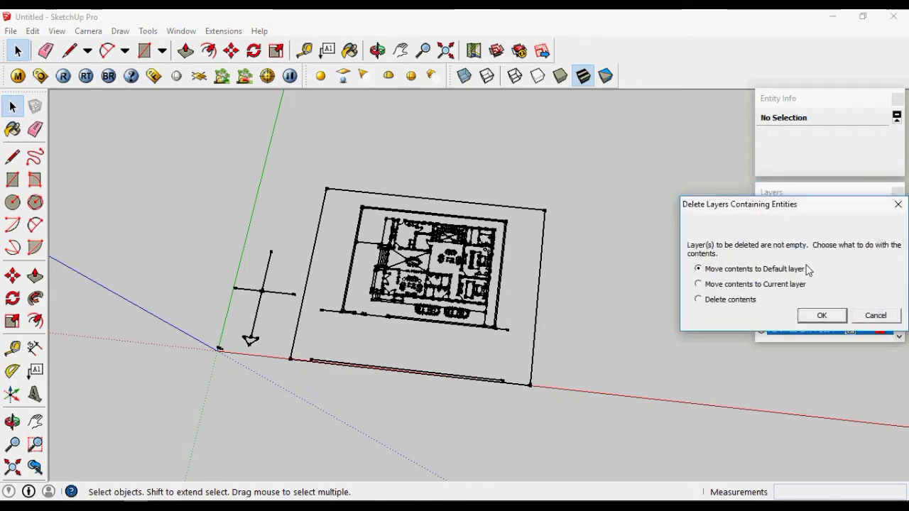
{"action": "left_click", "coordinate": [745, 304]}
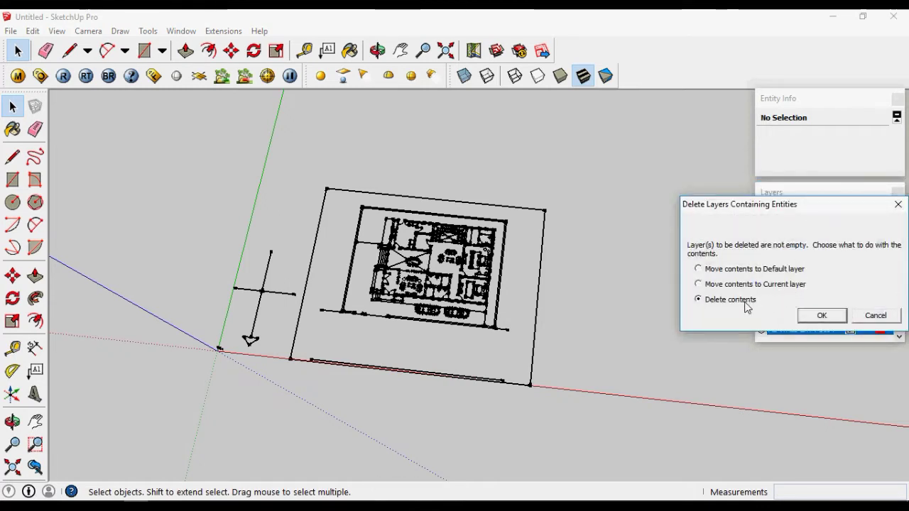
{"action": "left_click", "coordinate": [822, 315]}
{"action": "scroll", "coordinate": [426, 270], "scroll_direction": "up", "scroll_amount": 3}
- Zoom in and inspect the six dining chairs restored around the table
{"action": "scroll", "coordinate": [395, 262], "scroll_direction": "up", "scroll_amount": 3}
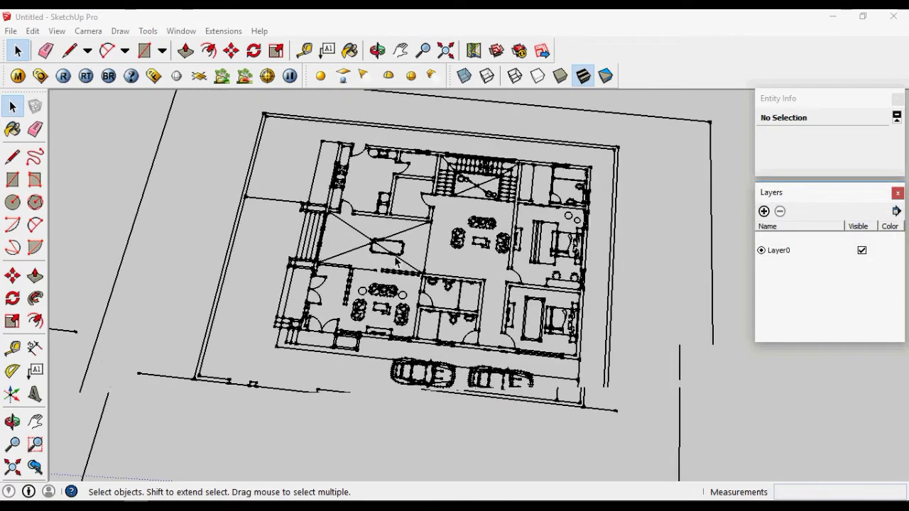
{"action": "scroll", "coordinate": [394, 262], "scroll_direction": "up", "scroll_amount": 3}
{"action": "scroll", "coordinate": [379, 225], "scroll_direction": "up", "scroll_amount": 3}
{"action": "scroll", "coordinate": [379, 225], "scroll_direction": "up", "scroll_amount": 2}
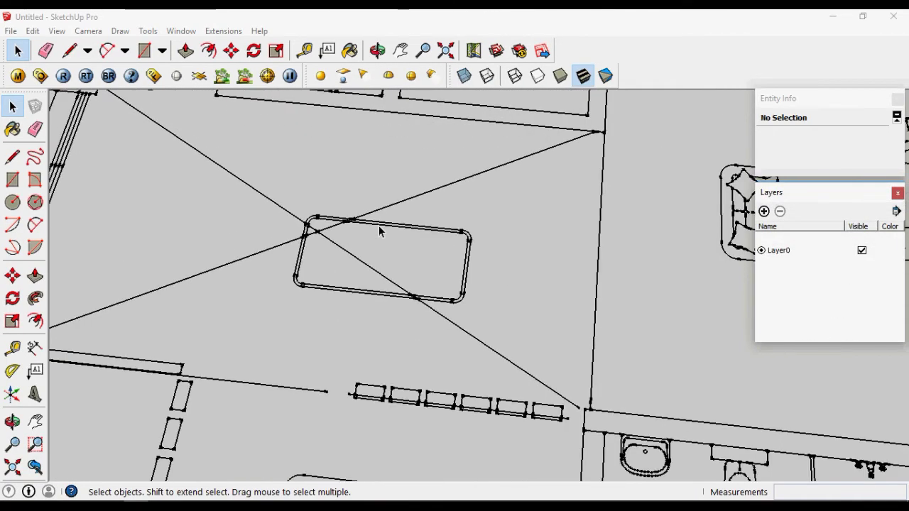
{"action": "scroll", "coordinate": [378, 225], "scroll_direction": "up", "scroll_amount": 4}
{"action": "scroll", "coordinate": [379, 225], "scroll_direction": "down", "scroll_amount": 3}
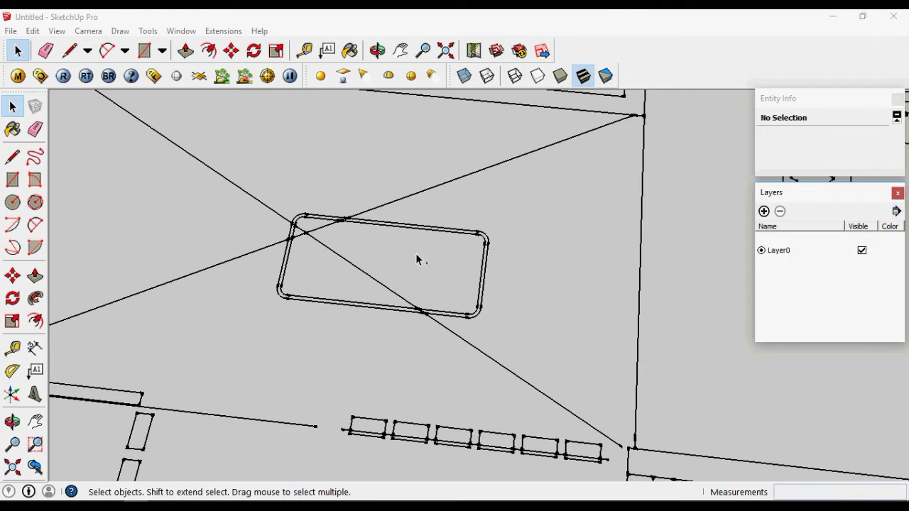
{"action": "left_click", "coordinate": [443, 215]}
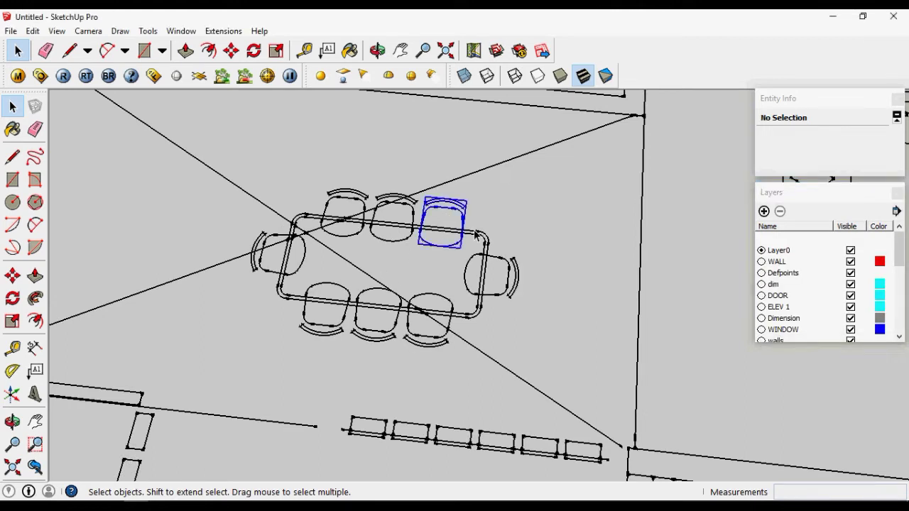
{"action": "left_click", "coordinate": [497, 277]}
{"action": "left_click", "coordinate": [441, 345]}
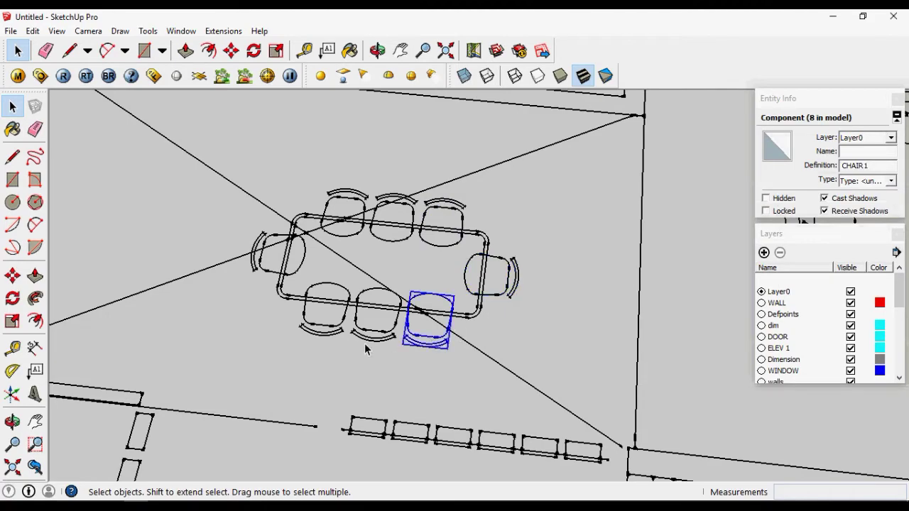
{"action": "left_click", "coordinate": [365, 344]}
{"action": "left_click", "coordinate": [328, 335]}
{"action": "left_click", "coordinate": [264, 266]}
- Zoom out, tilt the view and box-select the entire floor plan
{"action": "scroll", "coordinate": [365, 282], "scroll_direction": "down", "scroll_amount": 5}
{"action": "scroll", "coordinate": [397, 263], "scroll_direction": "down", "scroll_amount": 3}
{"action": "middle_click_drag", "start_coordinate": [377, 266], "coordinate": [408, 240]}
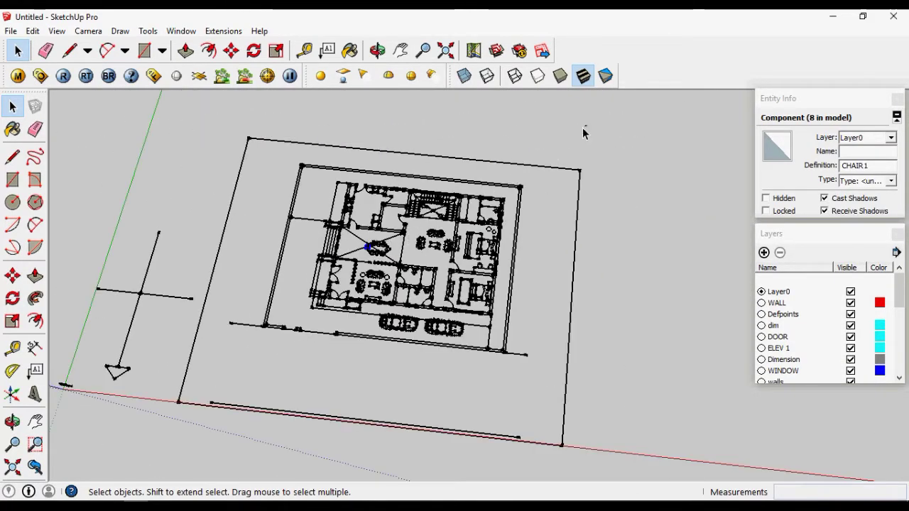
{"action": "left_click_drag", "start_coordinate": [584, 132], "coordinate": [280, 384]}
- Explode the selected floor plan into loose geometry
{"action": "right_click", "coordinate": [371, 225]}
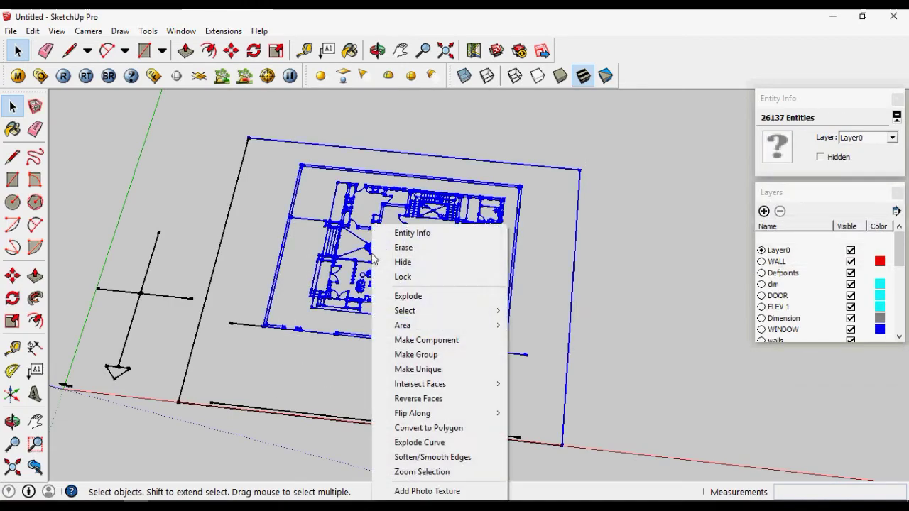
{"action": "left_click", "coordinate": [426, 296]}
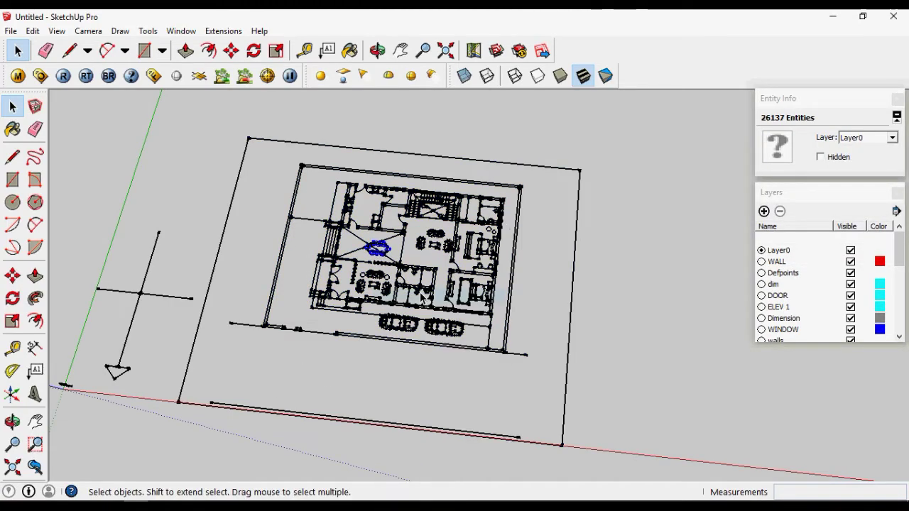
{"action": "scroll", "coordinate": [376, 234], "scroll_direction": "up", "scroll_amount": 3}
{"action": "scroll", "coordinate": [376, 241], "scroll_direction": "up", "scroll_amount": 3}
{"action": "scroll", "coordinate": [377, 252], "scroll_direction": "up", "scroll_amount": 3}
{"action": "scroll", "coordinate": [375, 255], "scroll_direction": "up", "scroll_amount": 1}
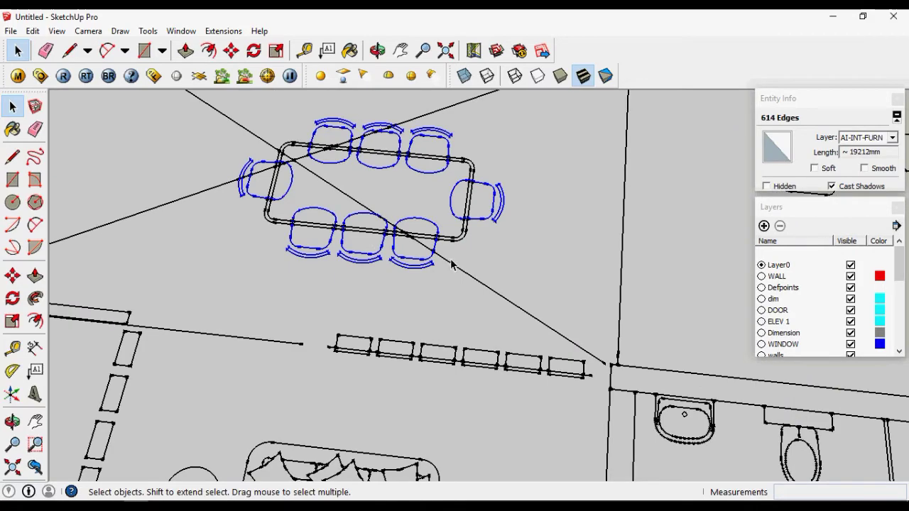
- Check which layer the dining chair lines and arcs are on
{"action": "left_click", "coordinate": [431, 257]}
{"action": "left_click", "coordinate": [428, 268]}
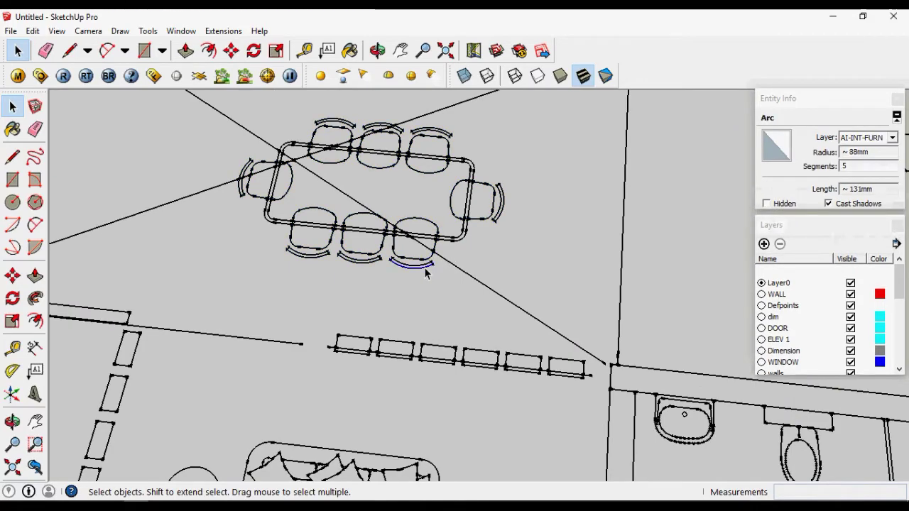
{"action": "scroll", "coordinate": [377, 283], "scroll_direction": "down", "scroll_amount": 3}
{"action": "scroll", "coordinate": [234, 326], "scroll_direction": "down", "scroll_amount": 5}
- Select the whole exploded plan and assign it to Layer0
{"action": "left_click_drag", "start_coordinate": [587, 151], "coordinate": [193, 409]}
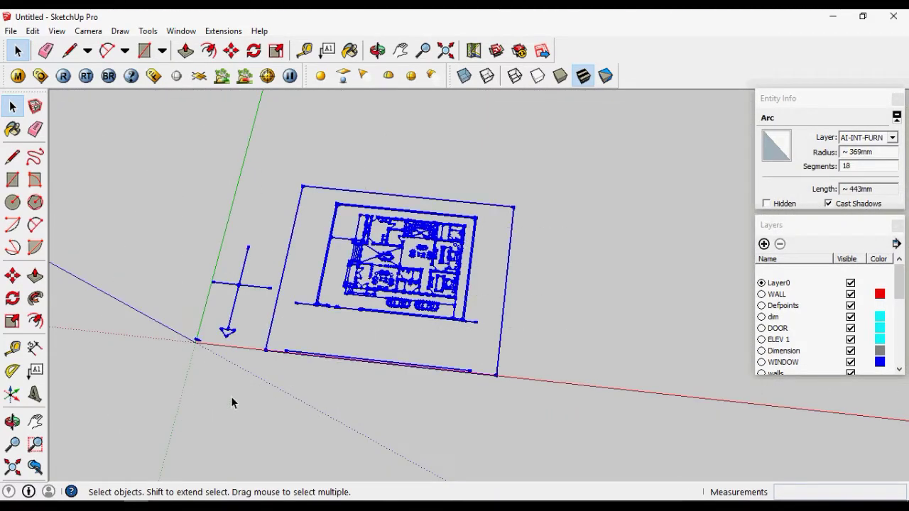
{"action": "left_click", "coordinate": [869, 137]}
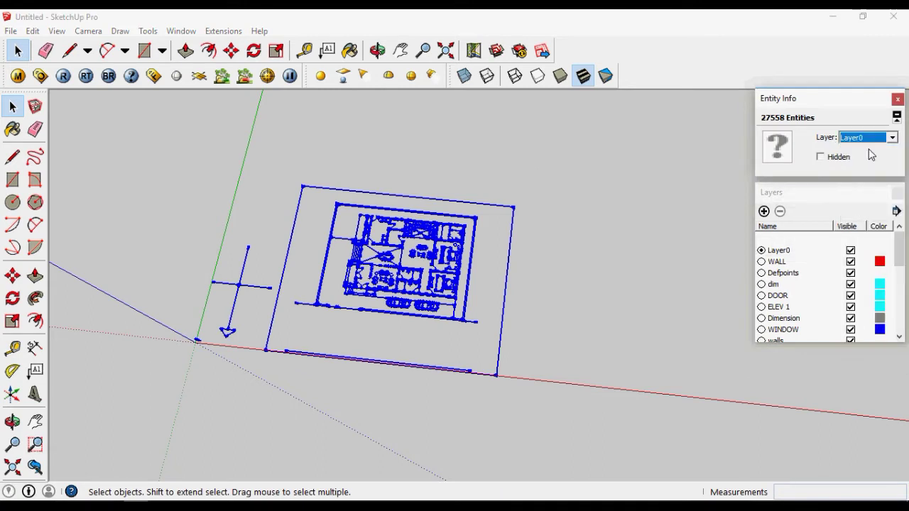
{"action": "left_click", "coordinate": [625, 290]}
{"action": "left_click", "coordinate": [777, 261]}
- Delete every imported layer below Layer0, choosing what happens to their contents
{"action": "scroll", "coordinate": [788, 291], "scroll_direction": "down", "scroll_amount": 1}
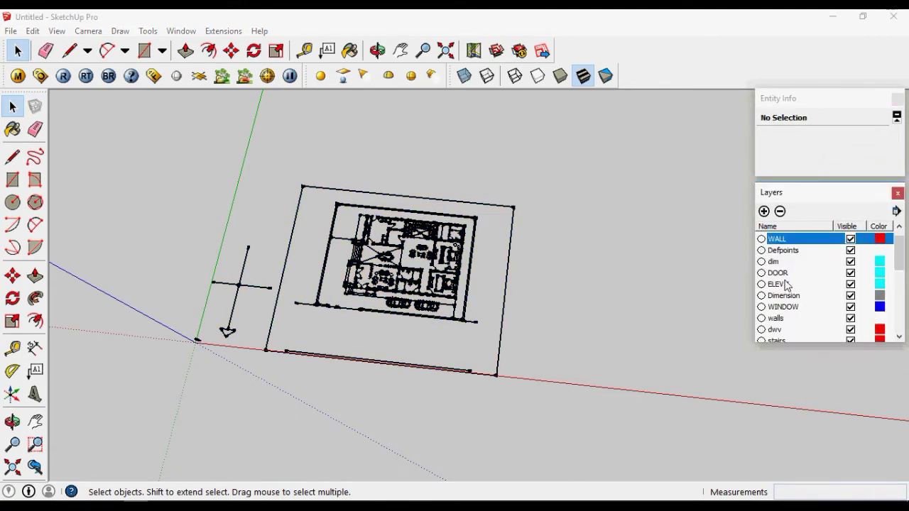
{"action": "scroll", "coordinate": [791, 312], "scroll_direction": "down", "scroll_amount": 5}
{"action": "left_click", "coordinate": [793, 331], "text": "shift"}
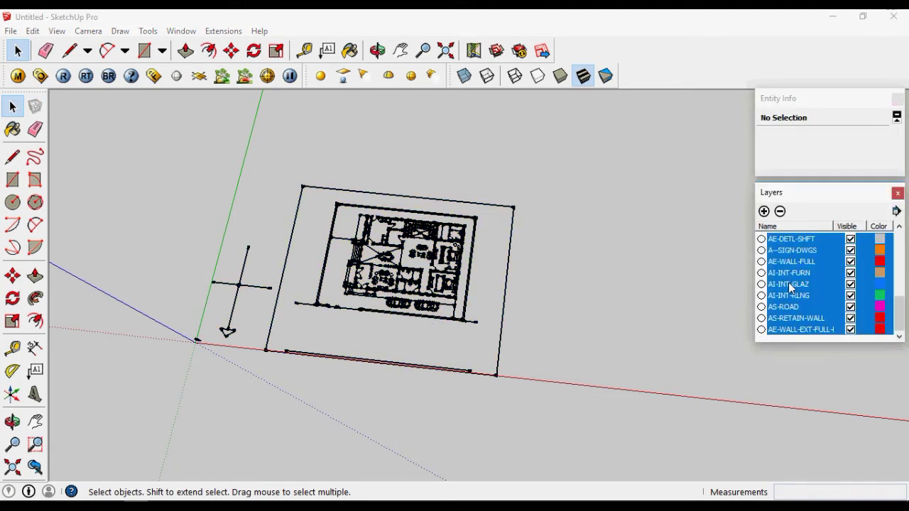
{"action": "left_click", "coordinate": [780, 212]}
{"action": "left_click", "coordinate": [698, 298]}
{"action": "left_click", "coordinate": [817, 314]}
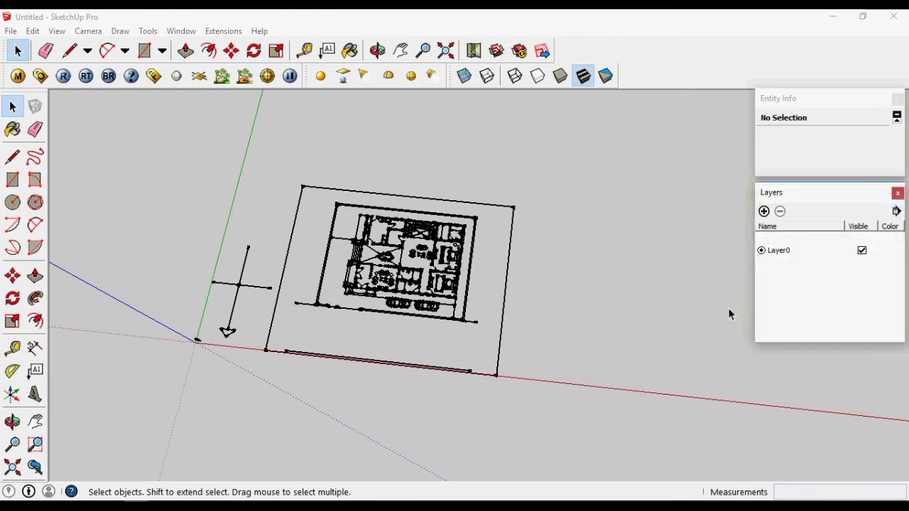
- Verify that a plan line and a wall line both report Layer0
{"action": "scroll", "coordinate": [575, 331], "scroll_direction": "up", "scroll_amount": 2}
{"action": "scroll", "coordinate": [554, 338], "scroll_direction": "up", "scroll_amount": 2}
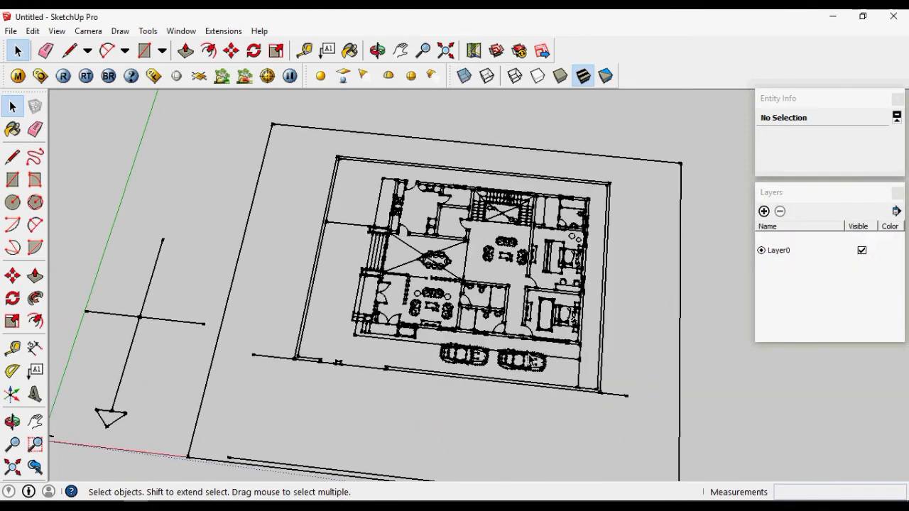
{"action": "scroll", "coordinate": [526, 344], "scroll_direction": "up", "scroll_amount": 2}
{"action": "scroll", "coordinate": [521, 347], "scroll_direction": "down", "scroll_amount": 5}
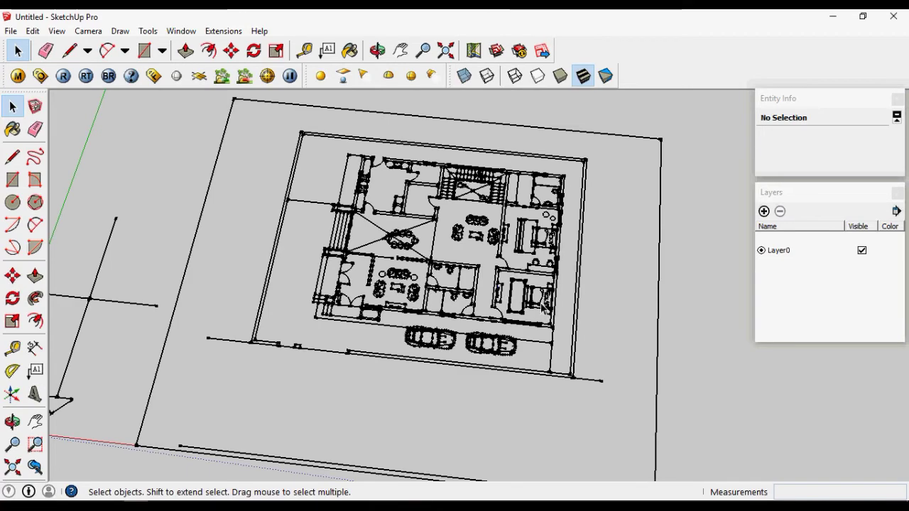
{"action": "left_click", "coordinate": [221, 346]}
{"action": "scroll", "coordinate": [440, 284], "scroll_direction": "up", "scroll_amount": 3}
{"action": "scroll", "coordinate": [440, 291], "scroll_direction": "up", "scroll_amount": 2}
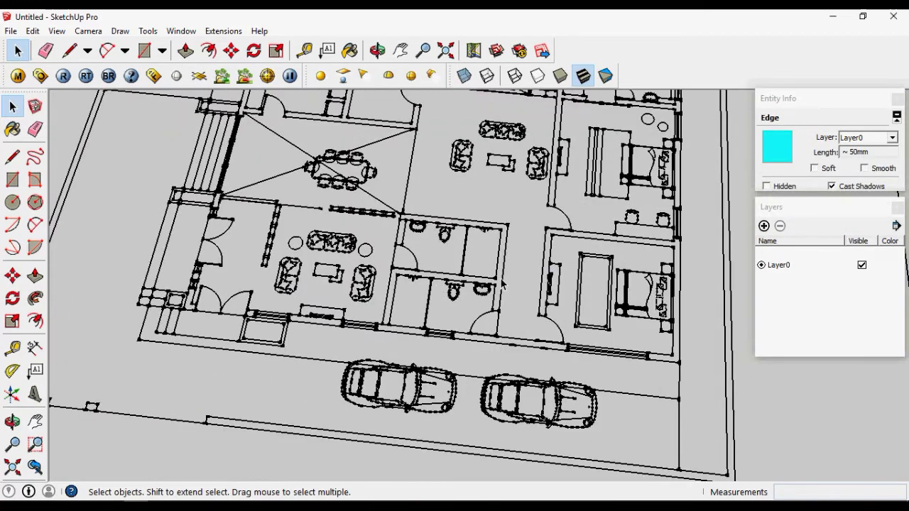
{"action": "left_click", "coordinate": [466, 260]}
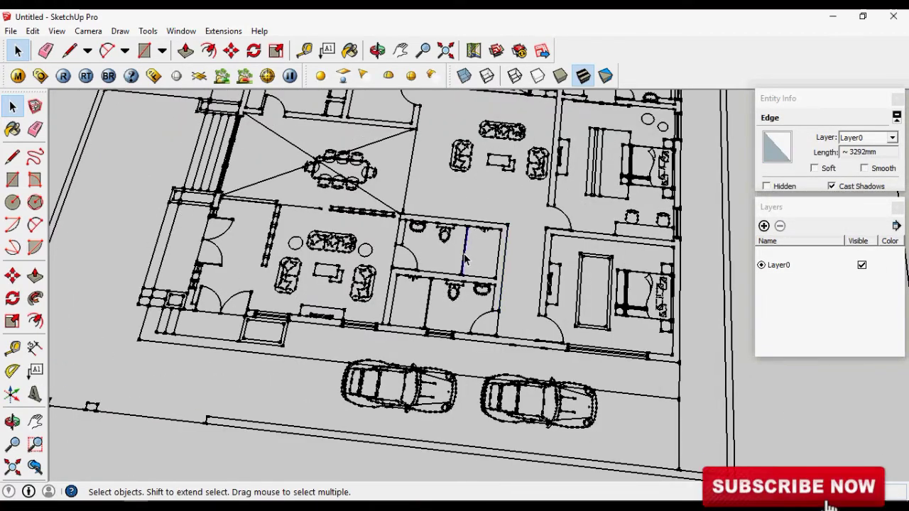
{"action": "scroll", "coordinate": [458, 284], "scroll_direction": "down", "scroll_amount": 3}
{"action": "scroll", "coordinate": [454, 298], "scroll_direction": "down", "scroll_amount": 2}
{"action": "scroll", "coordinate": [497, 333], "scroll_direction": "down", "scroll_amount": 2}
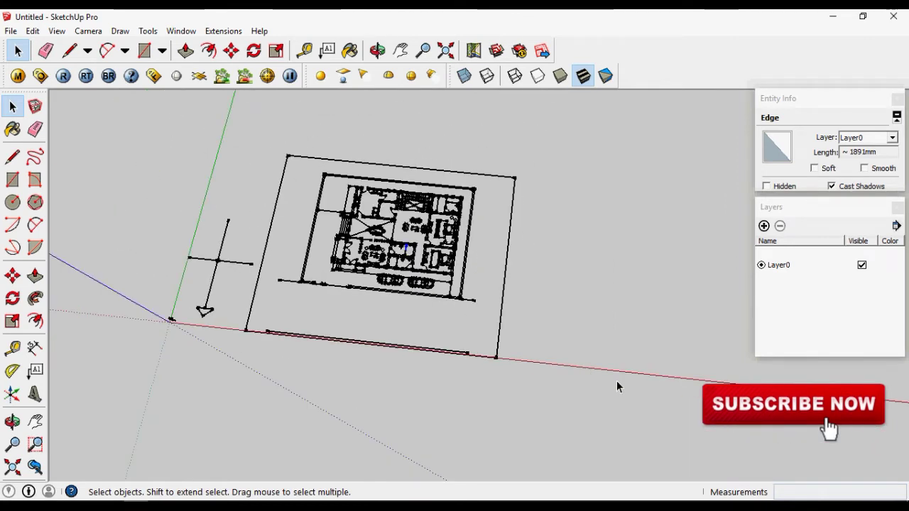
{"action": "scroll", "coordinate": [639, 373], "scroll_direction": "down", "scroll_amount": 2}
- Clear the selection and box-select the whole floor plan again
{"action": "left_click", "coordinate": [558, 294]}
{"action": "scroll", "coordinate": [424, 272], "scroll_direction": "up", "scroll_amount": 3}
{"action": "scroll", "coordinate": [424, 272], "scroll_direction": "down", "scroll_amount": 1}
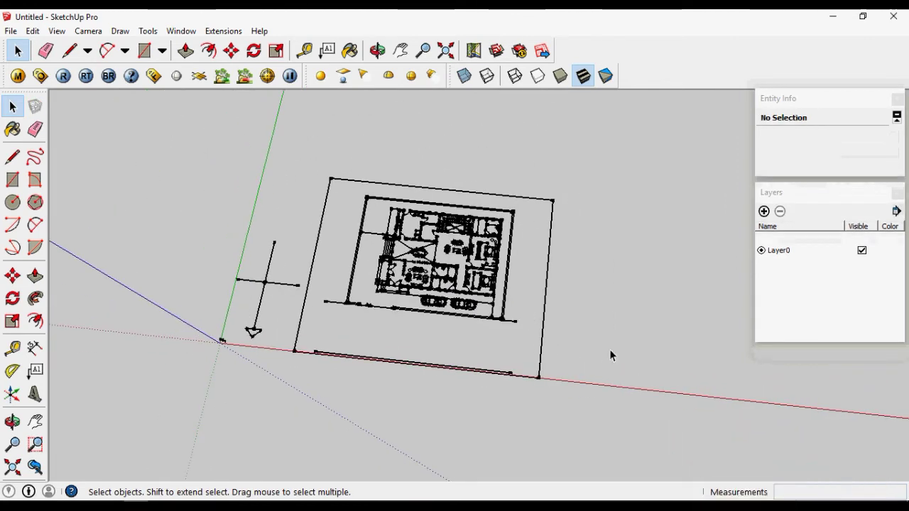
{"action": "left_click_drag", "start_coordinate": [676, 398], "coordinate": [220, 135]}
- Make the selected floor plan into a single group
{"action": "right_click", "coordinate": [435, 254]}
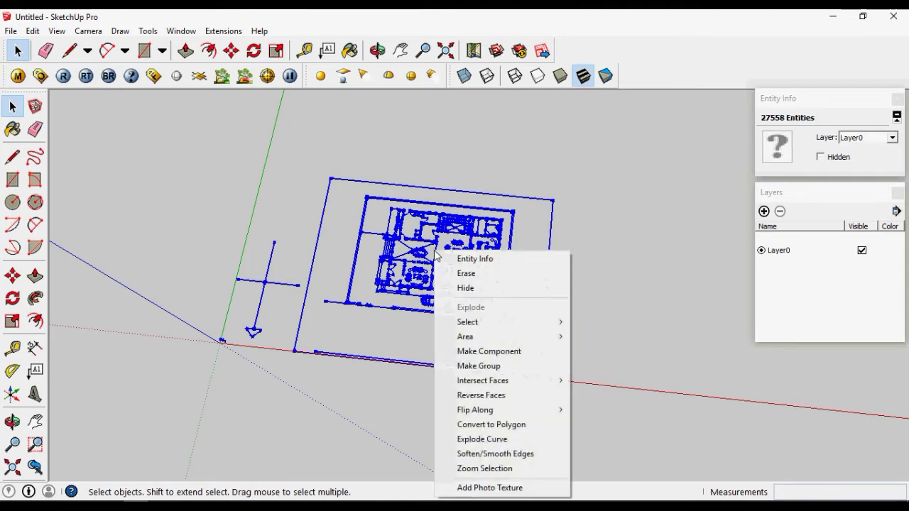
{"action": "left_click", "coordinate": [495, 367]}
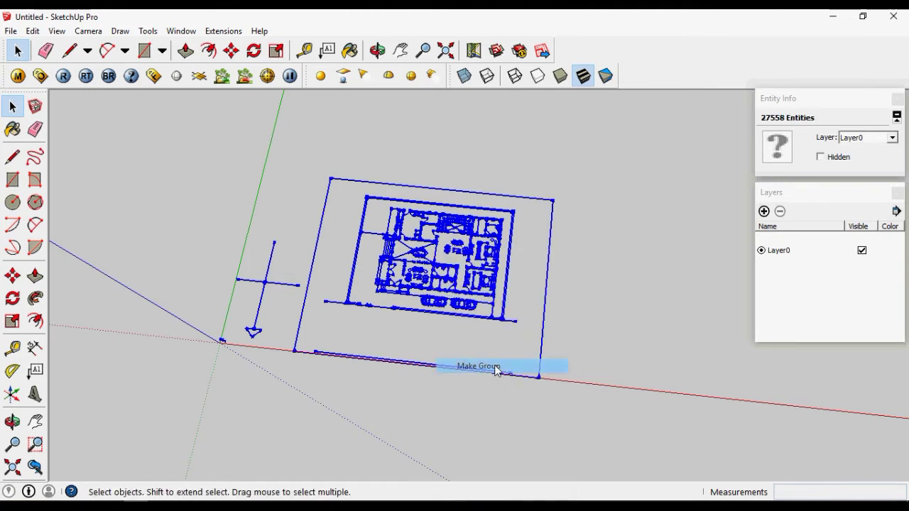
{"action": "middle_click_drag", "start_coordinate": [497, 369], "coordinate": [487, 272]}
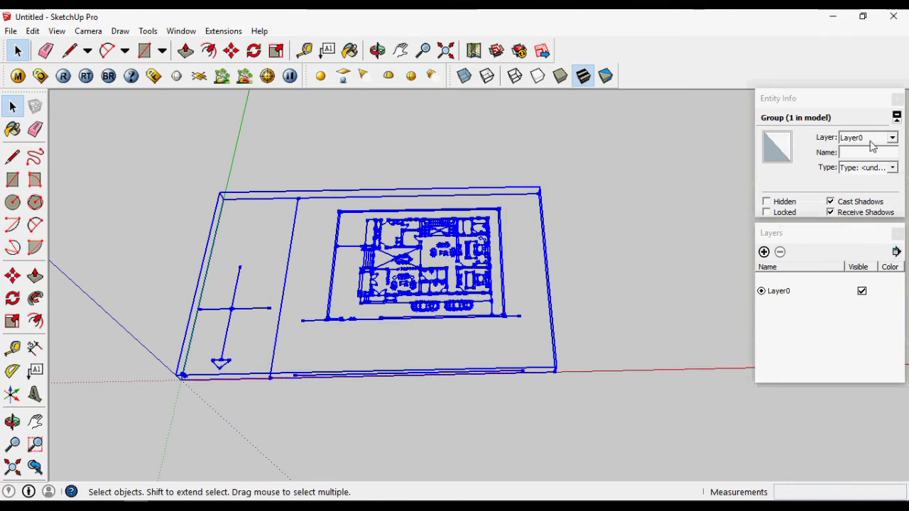
- Collapse the Entity Info panel and expand the Layers list in the tray
{"action": "left_click", "coordinate": [824, 234]}
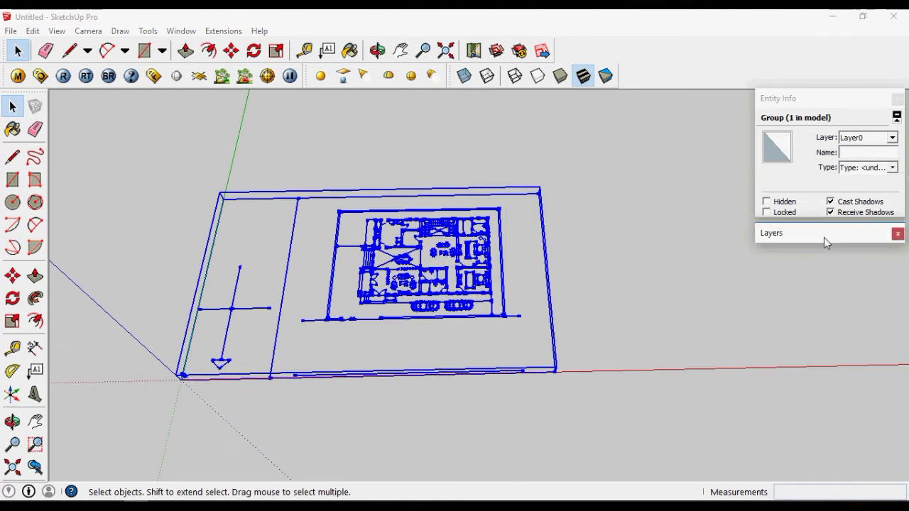
{"action": "left_click", "coordinate": [827, 99]}
{"action": "left_click", "coordinate": [817, 126]}
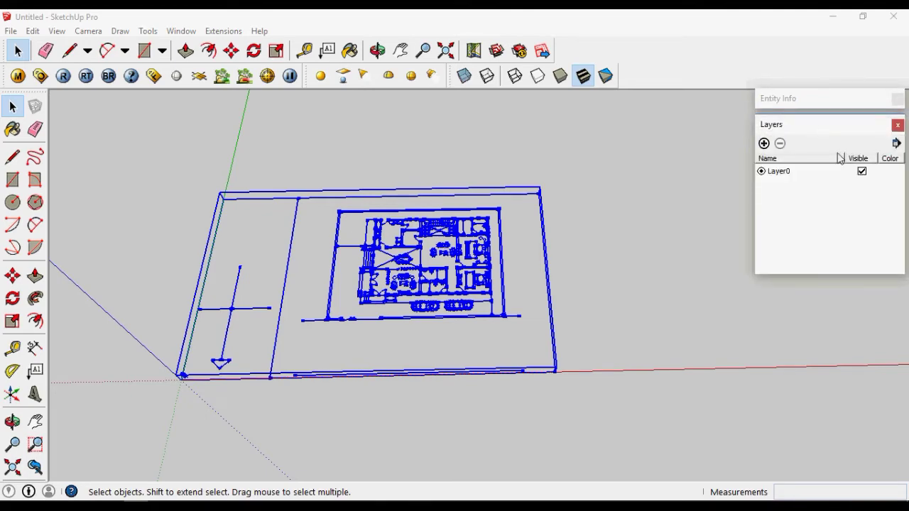
- Add a new layer named Plinth
{"action": "scroll", "coordinate": [472, 270], "scroll_direction": "up", "scroll_amount": 3}
{"action": "scroll", "coordinate": [589, 259], "scroll_direction": "down", "scroll_amount": 3}
{"action": "middle_click_drag", "start_coordinate": [552, 305], "coordinate": [678, 220]}
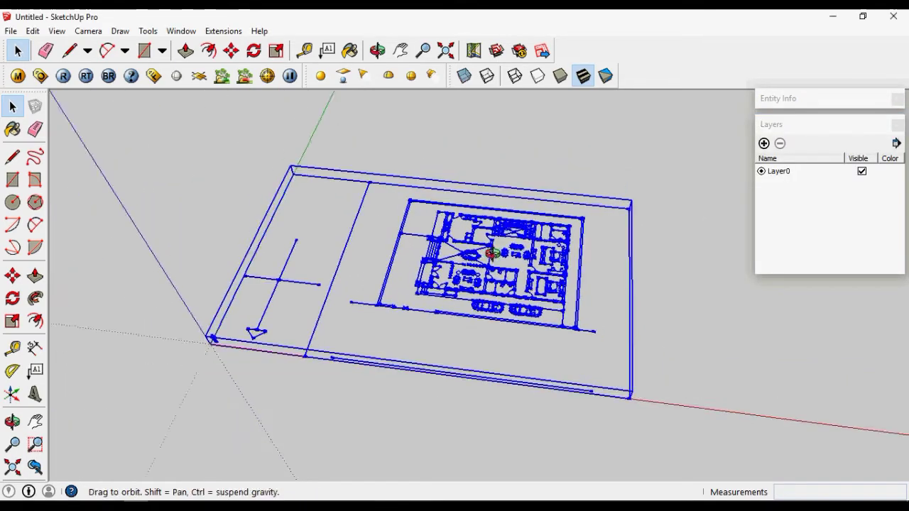
{"action": "left_click", "coordinate": [764, 144]}
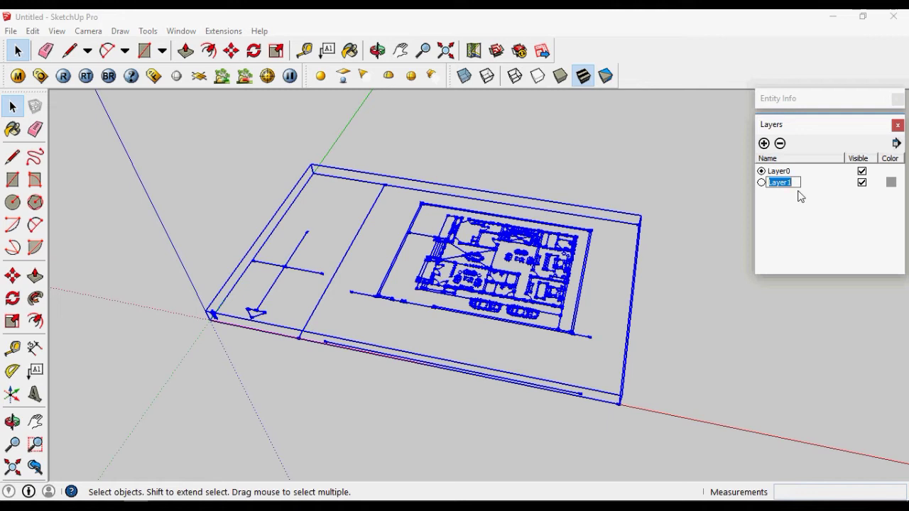
{"action": "type", "text": "Plin"}
{"action": "type", "text": "th"}
{"action": "key", "text": "Return"}
- Give the Plinth layer a green colour
{"action": "left_click", "coordinate": [891, 183]}
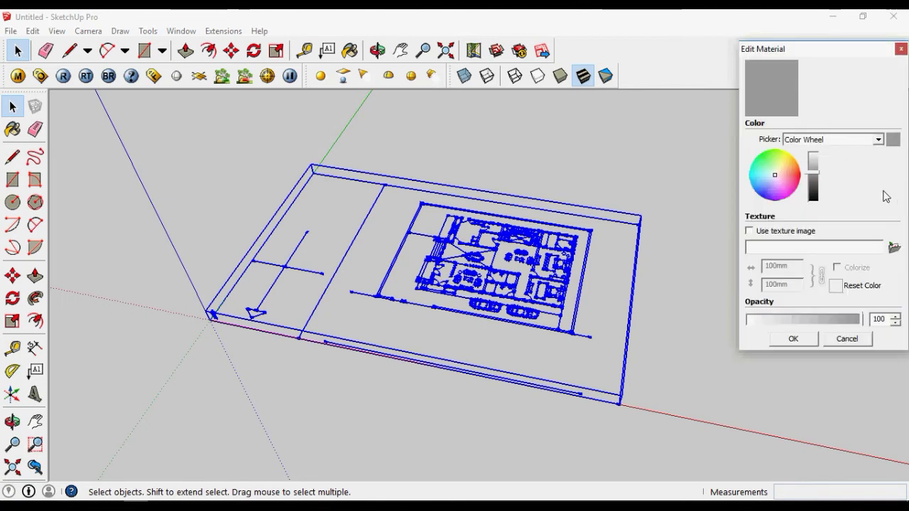
{"action": "mouse_move", "coordinate": [779, 157]}
{"action": "left_mouse_down"}
{"action": "mouse_move", "coordinate": [795, 175]}
{"action": "mouse_move", "coordinate": [760, 162]}
{"action": "mouse_move", "coordinate": [772, 145]}
{"action": "mouse_move", "coordinate": [789, 164]}
{"action": "left_mouse_up"}
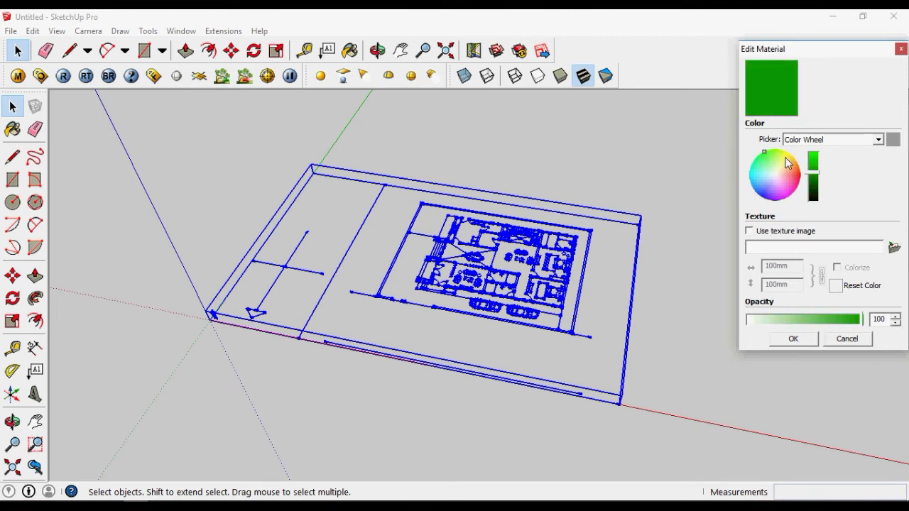
{"action": "left_click", "coordinate": [803, 340]}
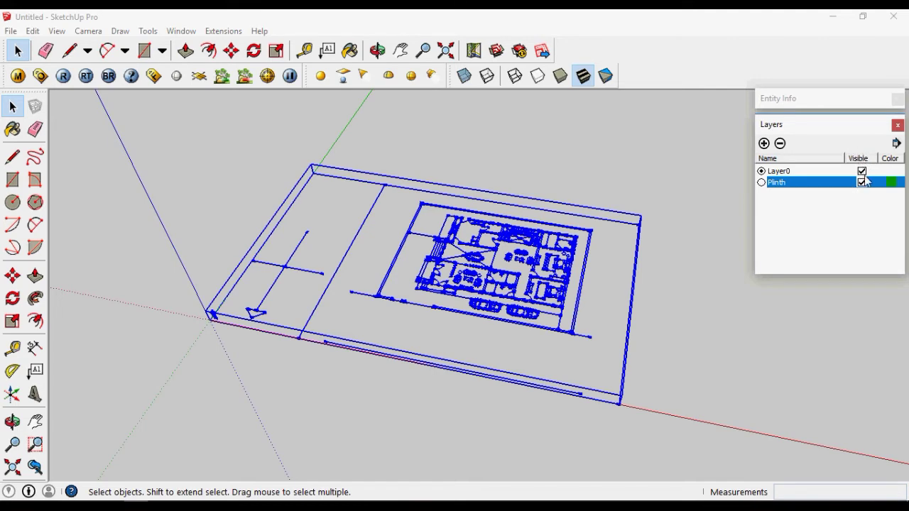
{"action": "scroll", "coordinate": [487, 287], "scroll_direction": "down", "scroll_amount": 1}
- Hide Layer0 to confirm the floor plan disappears, then show it again
{"action": "scroll", "coordinate": [487, 287], "scroll_direction": "up", "scroll_amount": 3}
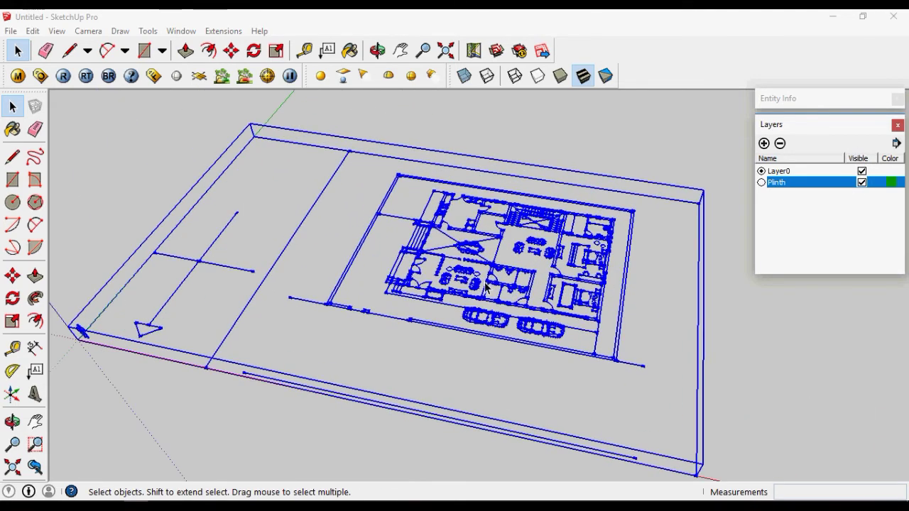
{"action": "scroll", "coordinate": [487, 286], "scroll_direction": "down", "scroll_amount": 2}
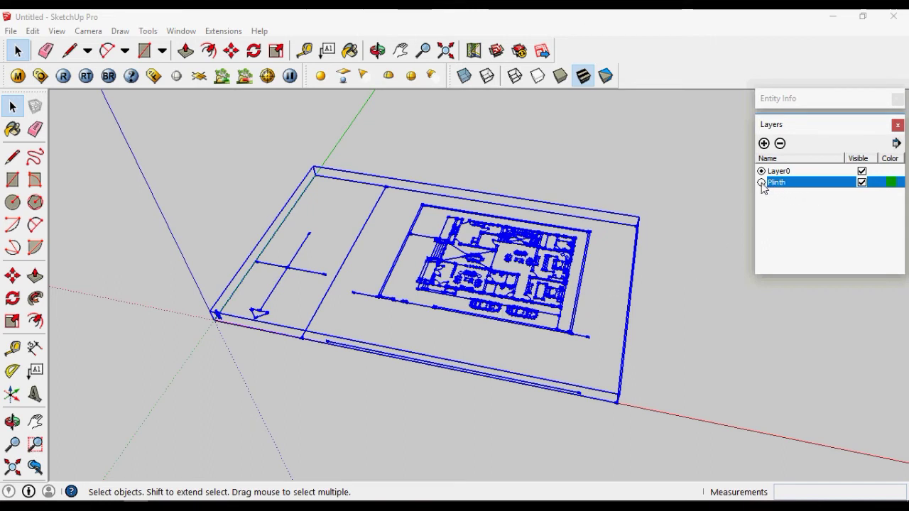
{"action": "left_click", "coordinate": [861, 171]}
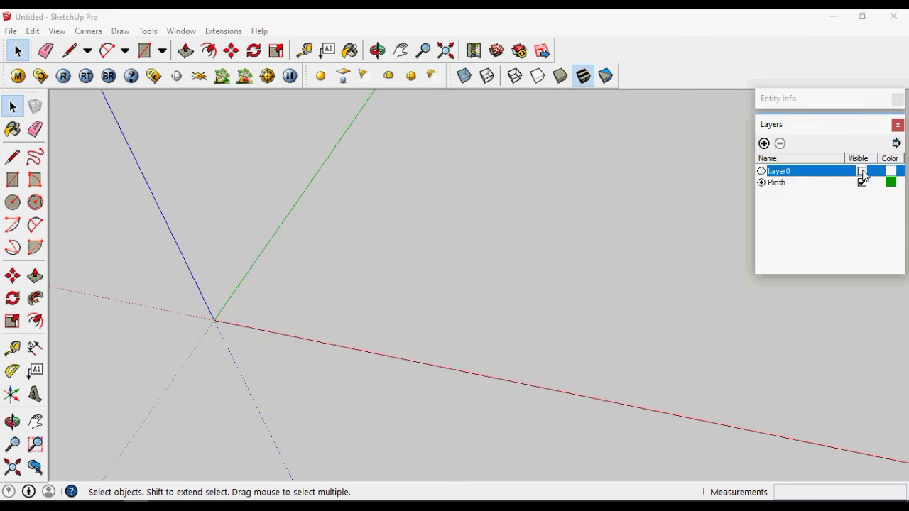
{"action": "middle_click_drag", "start_coordinate": [474, 267], "coordinate": [547, 264]}
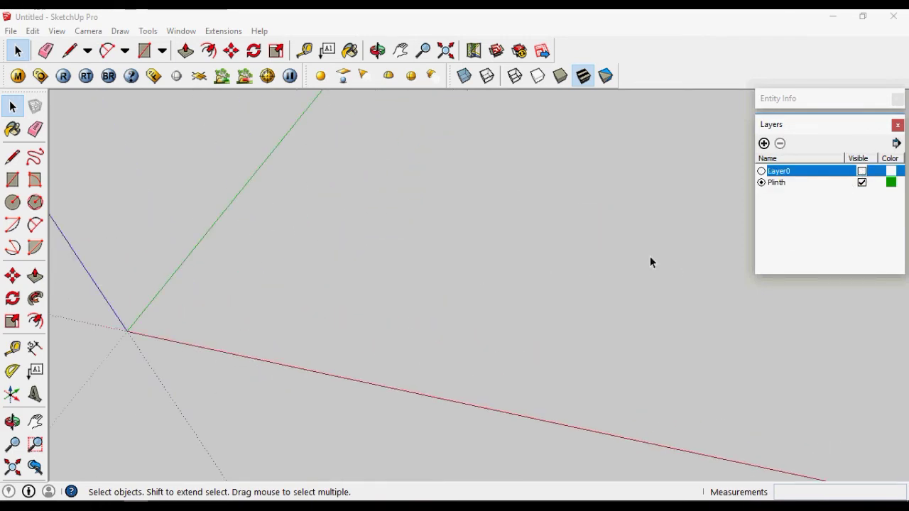
{"action": "left_click", "coordinate": [861, 171]}
{"action": "mouse_move", "coordinate": [480, 339]}
{"action": "middle_mouse_down"}
{"action": "mouse_move", "coordinate": [387, 334]}
{"action": "mouse_move", "coordinate": [535, 298]}
{"action": "middle_mouse_up"}
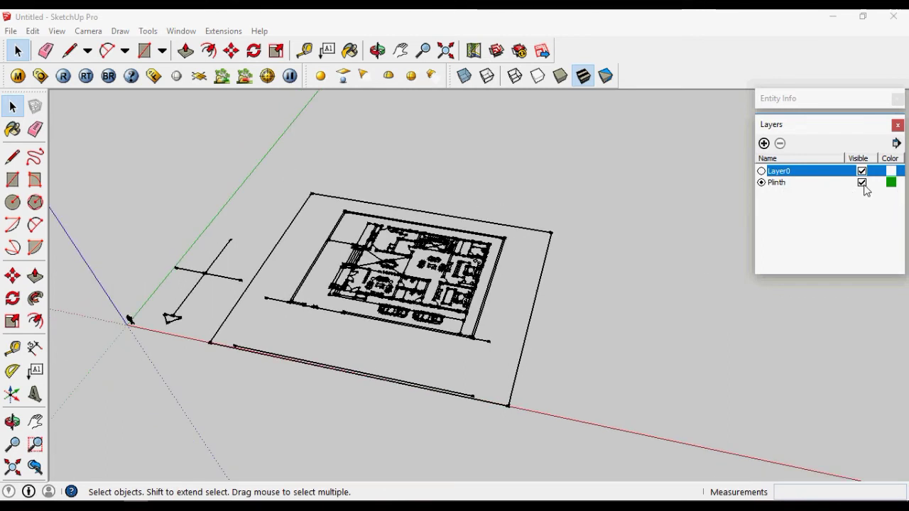
- Try hiding the current Plinth layer and dismiss the cannot-hide warning
{"action": "left_click", "coordinate": [863, 183]}
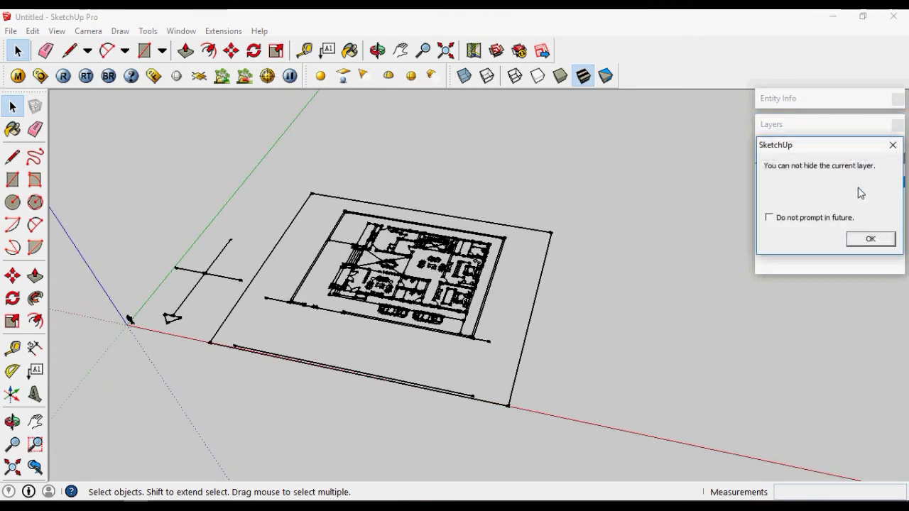
{"action": "left_click", "coordinate": [871, 243]}
{"action": "mouse_move", "coordinate": [519, 291]}
{"action": "middle_mouse_down"}
{"action": "mouse_move", "coordinate": [440, 322]}
{"action": "mouse_move", "coordinate": [641, 278]}
{"action": "middle_mouse_up"}
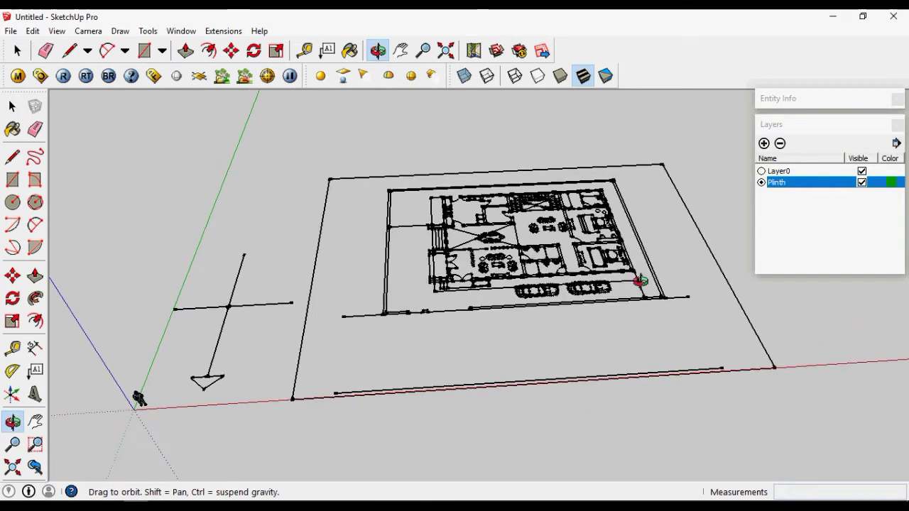
- Add a new layer named Exterior walls
{"action": "left_click", "coordinate": [764, 143]}
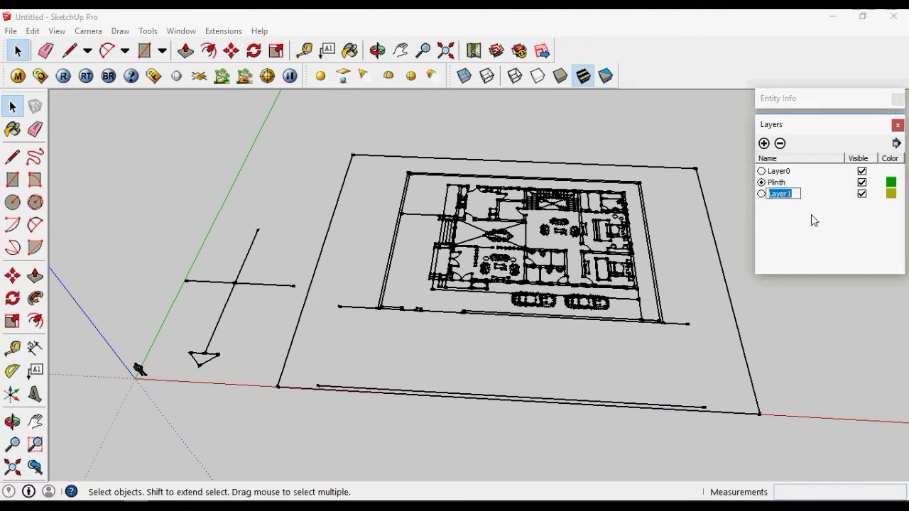
{"action": "type", "text": "Exterior walls"}
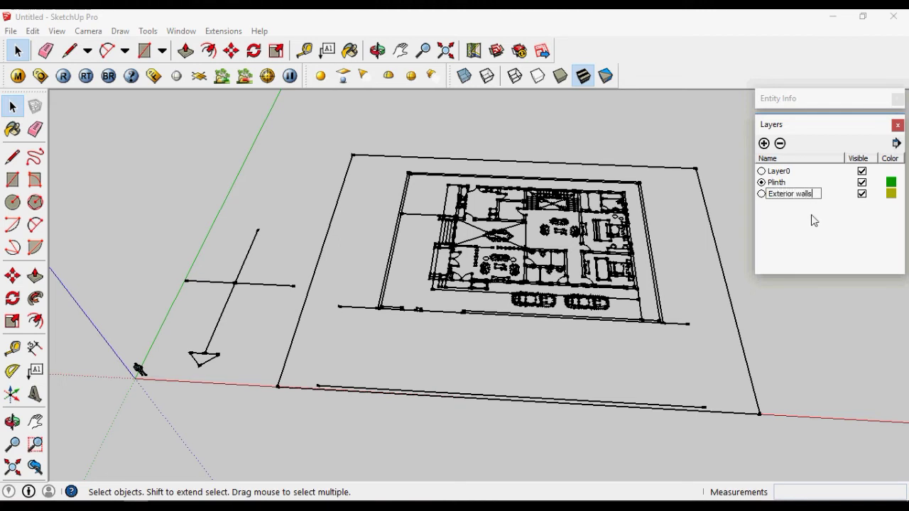
{"action": "key", "text": "Return"}
- Select the floor plan group, orbit around it, and re-edit the Exterior walls name
{"action": "middle_click_drag", "start_coordinate": [697, 263], "coordinate": [606, 333]}
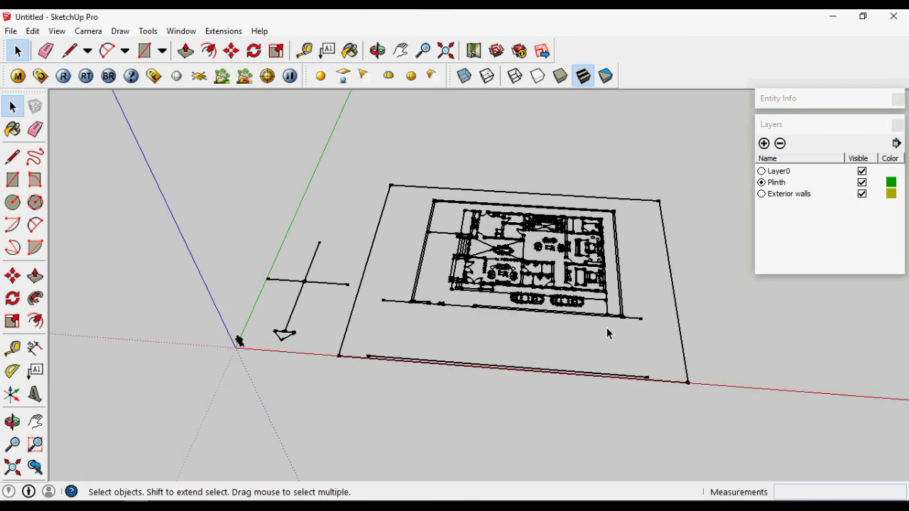
{"action": "left_click", "coordinate": [620, 284]}
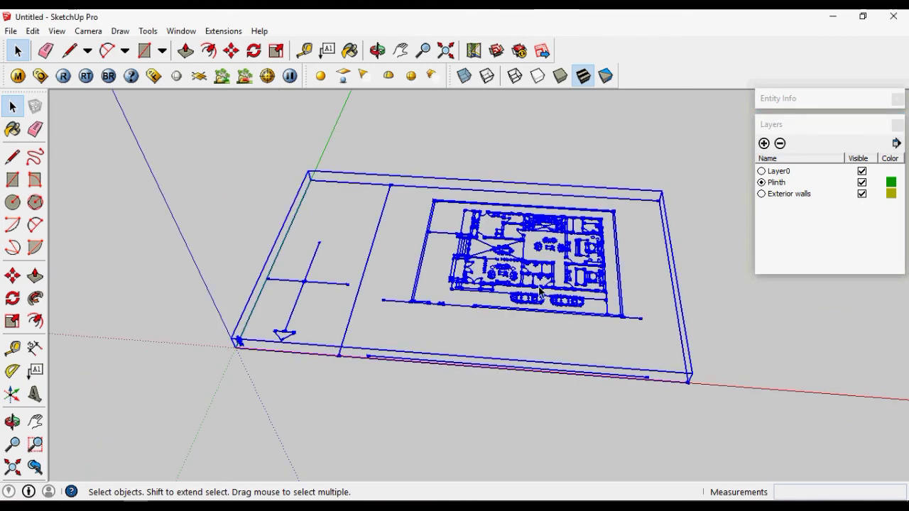
{"action": "middle_click_drag", "start_coordinate": [619, 284], "coordinate": [556, 346]}
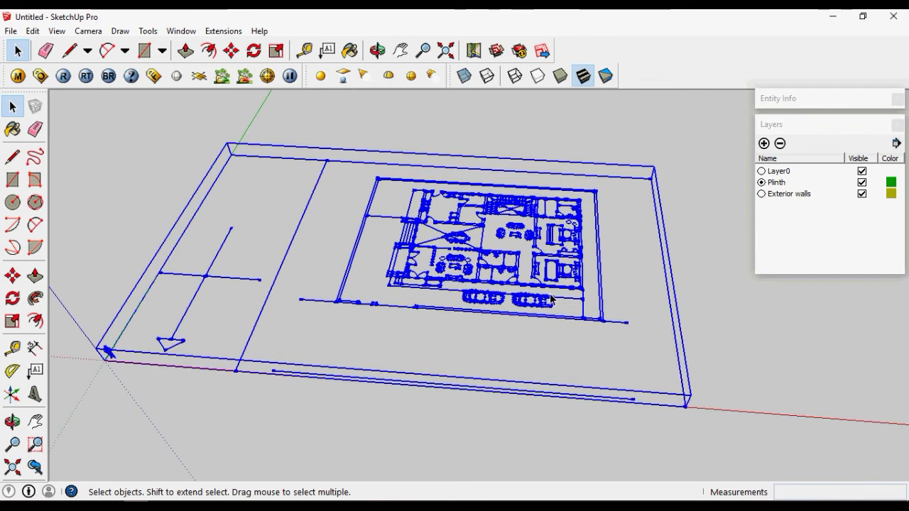
{"action": "left_click", "coordinate": [795, 125]}
{"action": "double_click", "coordinate": [805, 194]}
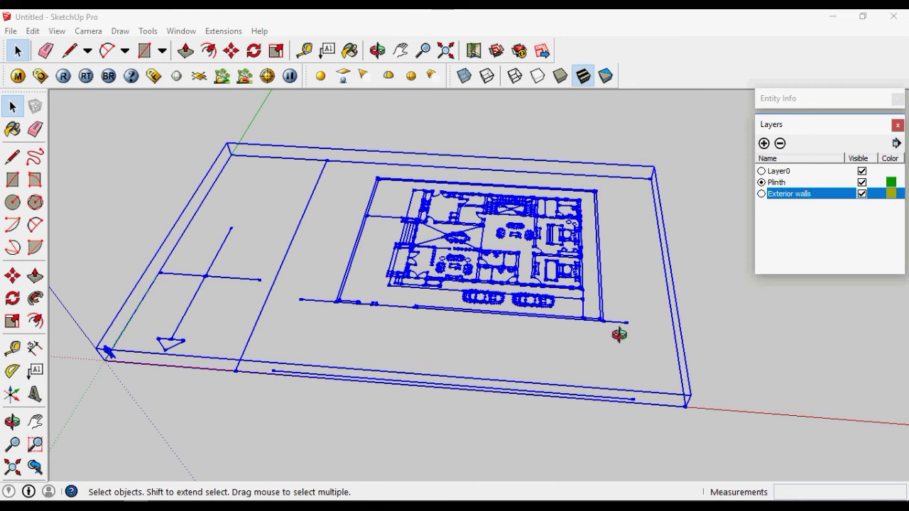
{"action": "middle_click_drag", "start_coordinate": [618, 331], "coordinate": [570, 317]}
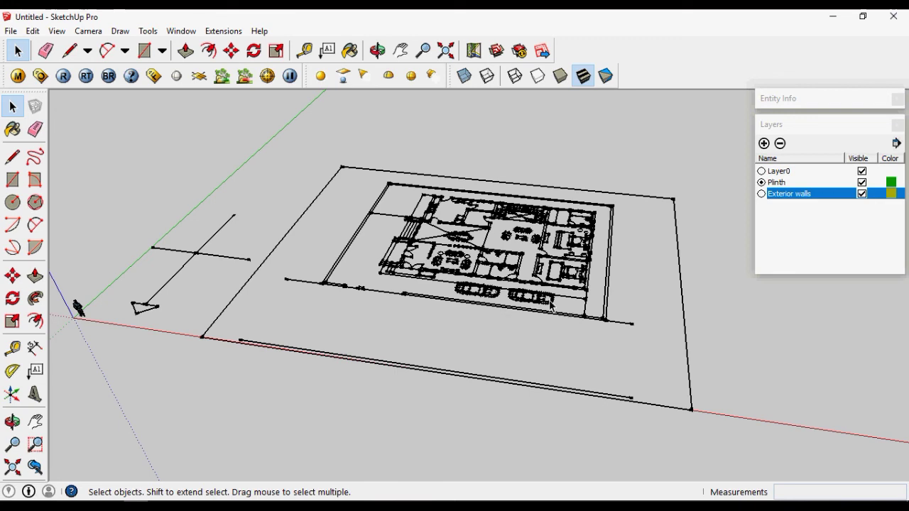
{"action": "middle_click_drag", "start_coordinate": [517, 283], "coordinate": [519, 301]}
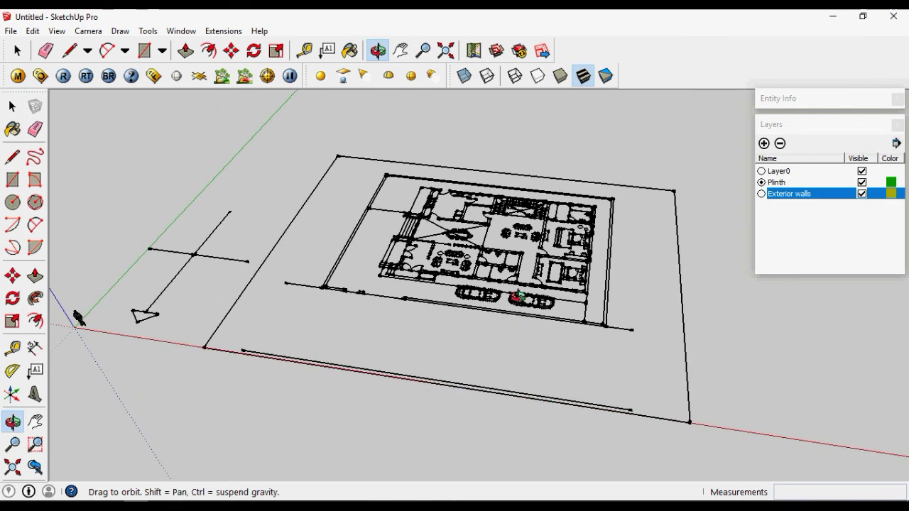